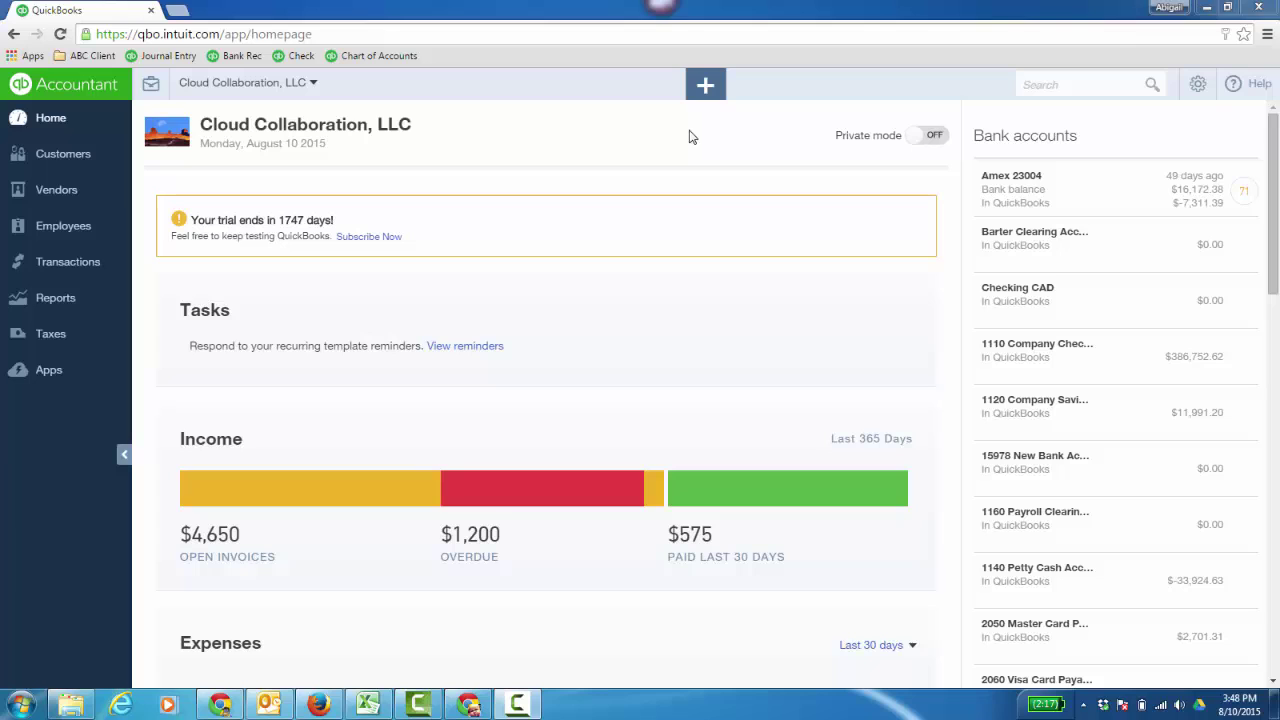
Go to the Expenses transaction list and preview the New transaction and + Create menus
click(115, 265)
click(60, 339)
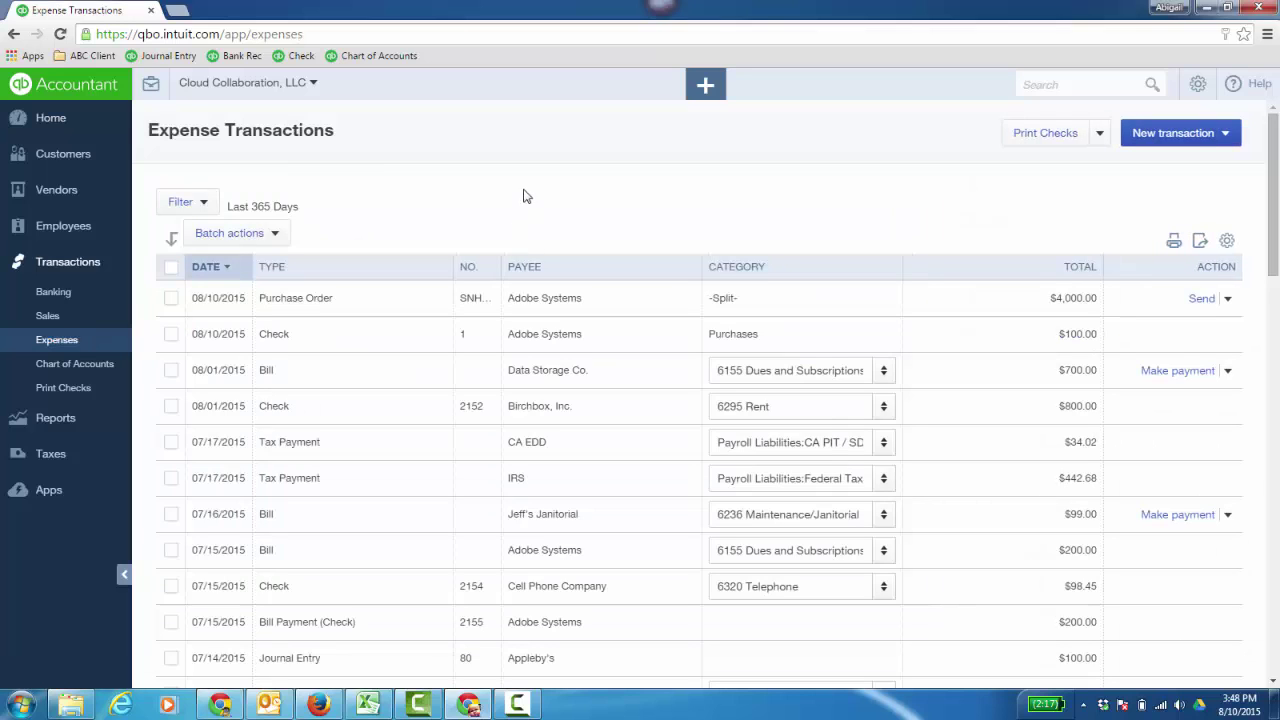
click(1197, 133)
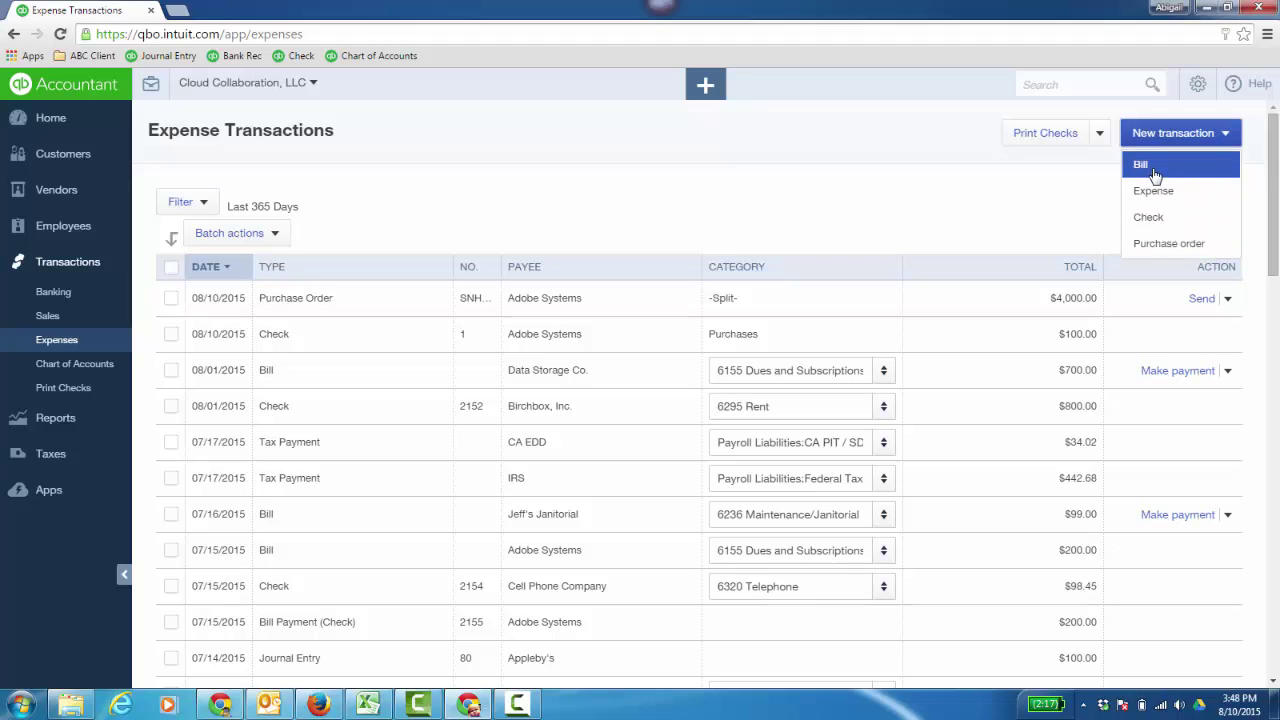
click(705, 86)
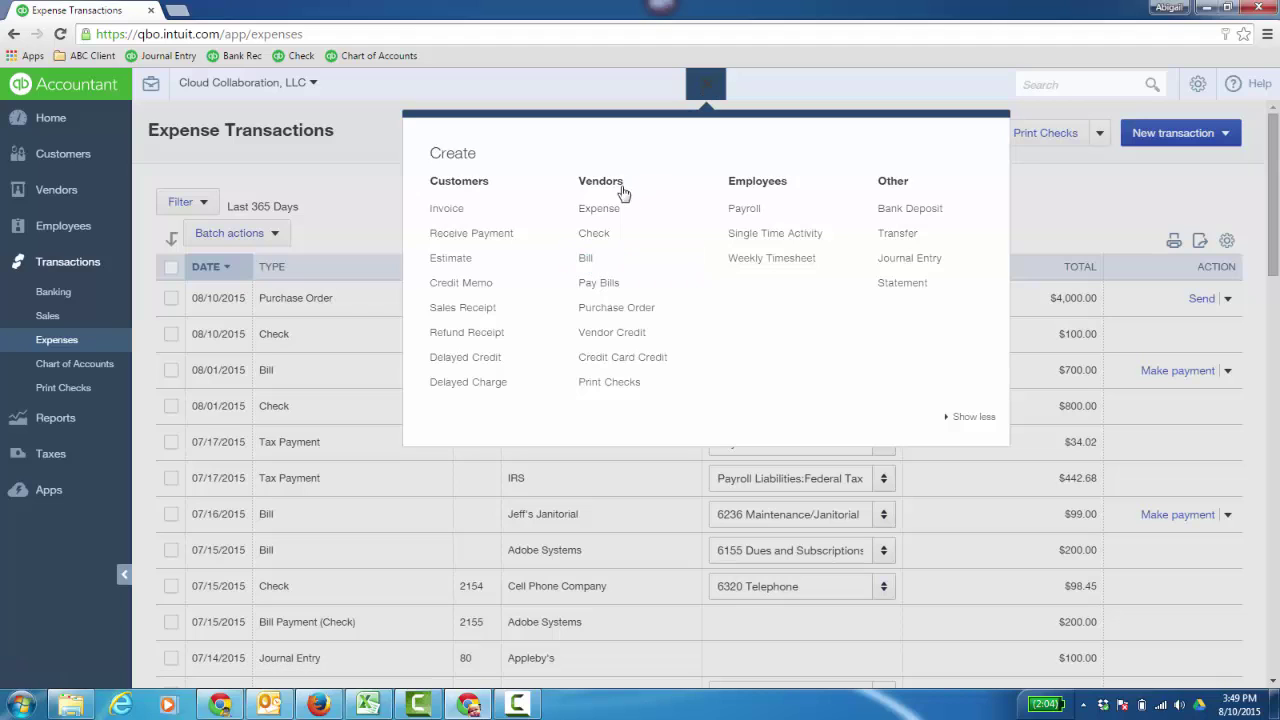
click(708, 90)
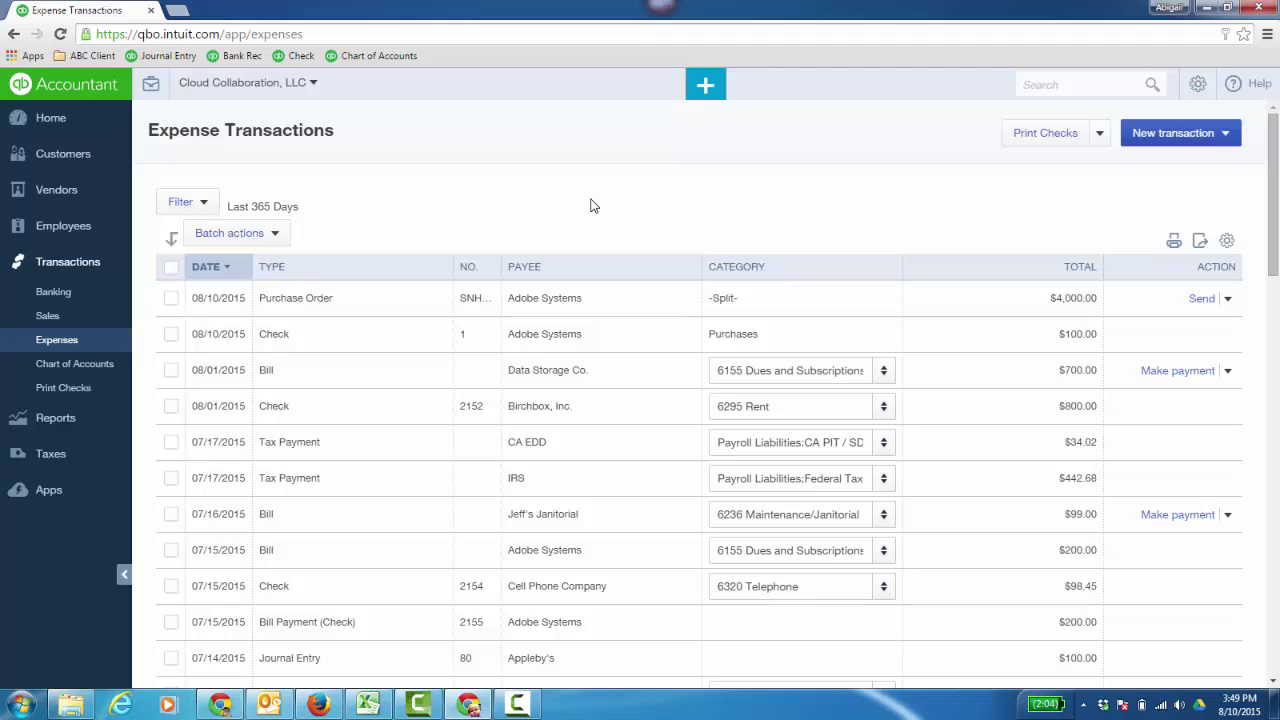
Start a new expense to payee Amazon paid by American Express
click(1222, 140)
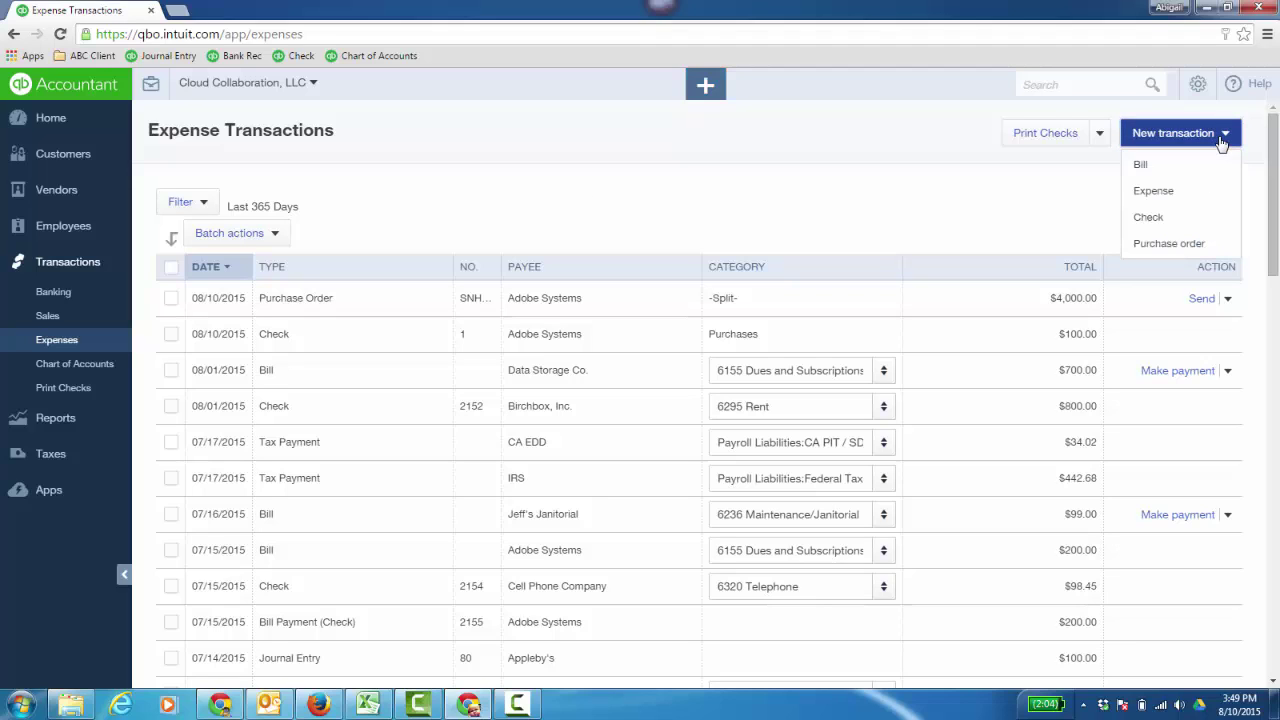
click(1160, 191)
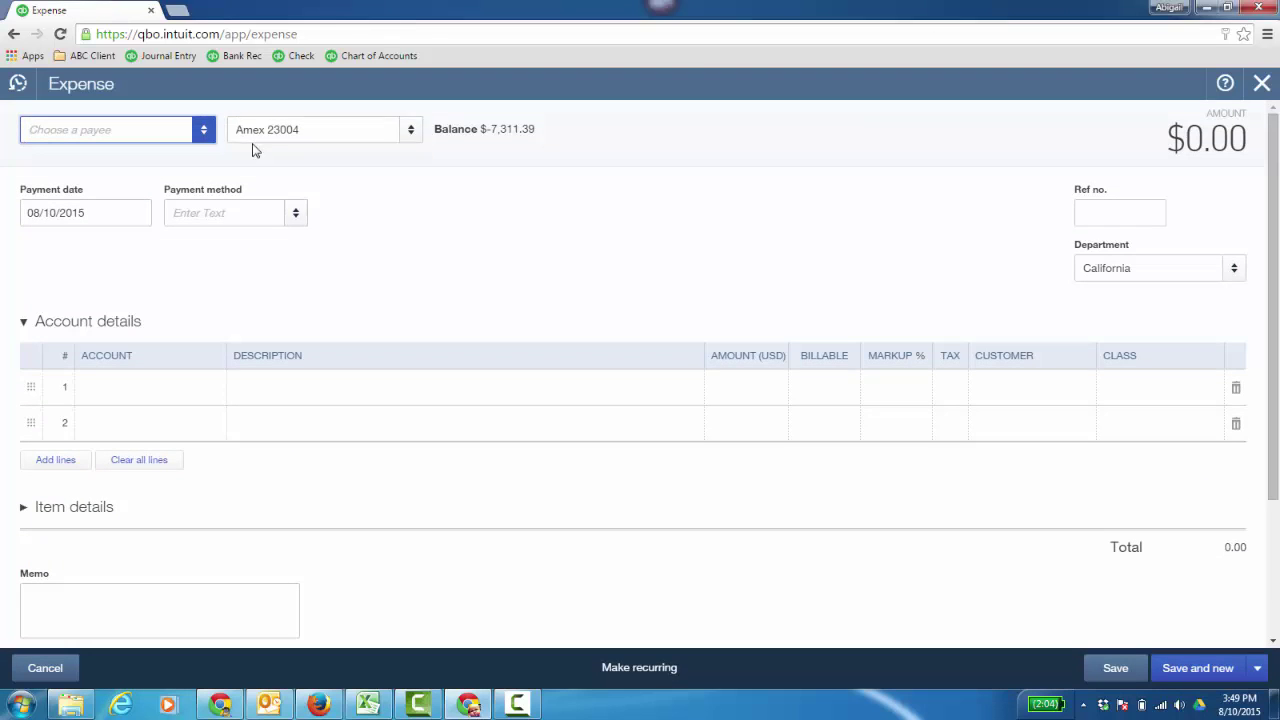
click(204, 134)
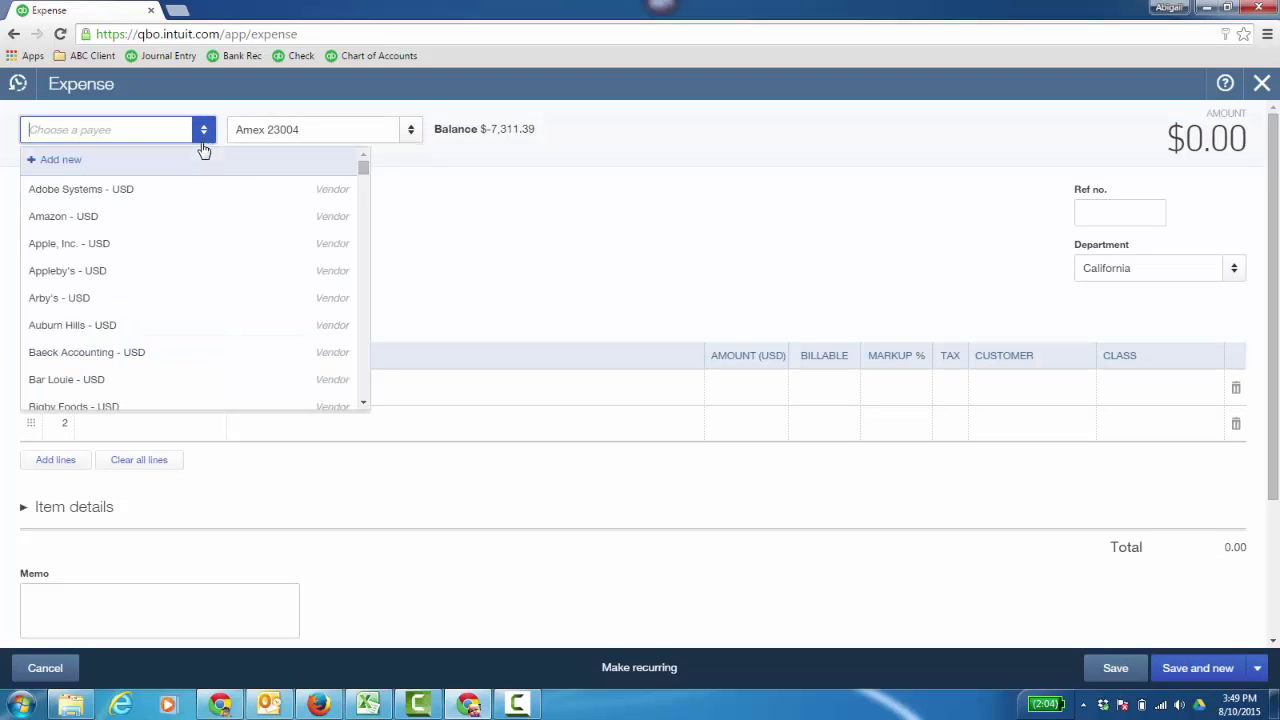
click(124, 216)
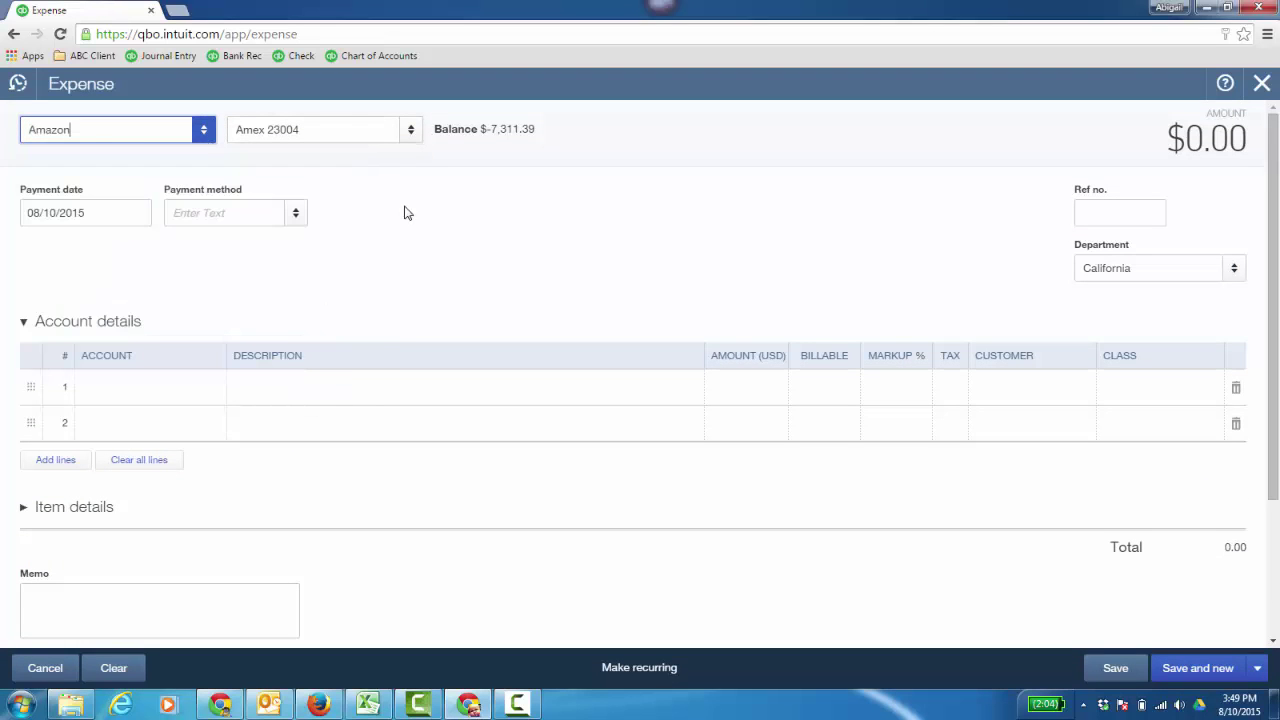
click(298, 224)
click(298, 224)
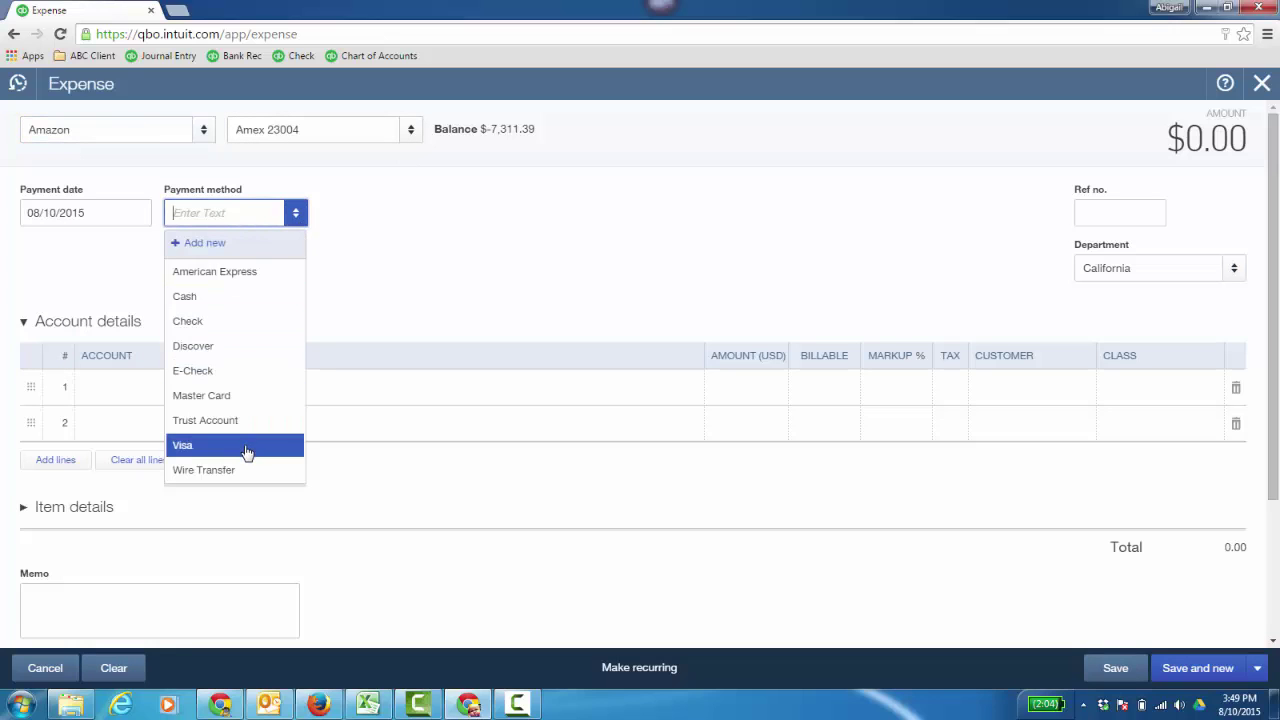
click(238, 275)
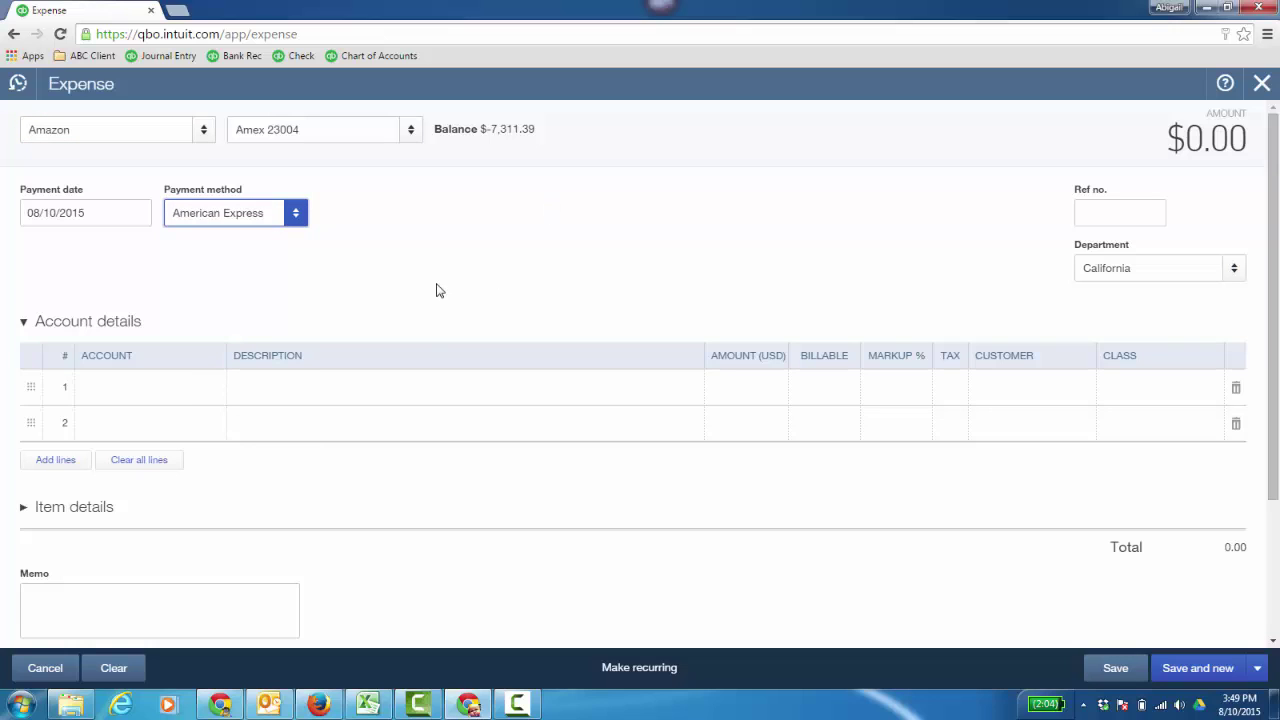
Fill line 1 with 6100 Advertising Expense, amount 1000, class Audit
click(211, 400)
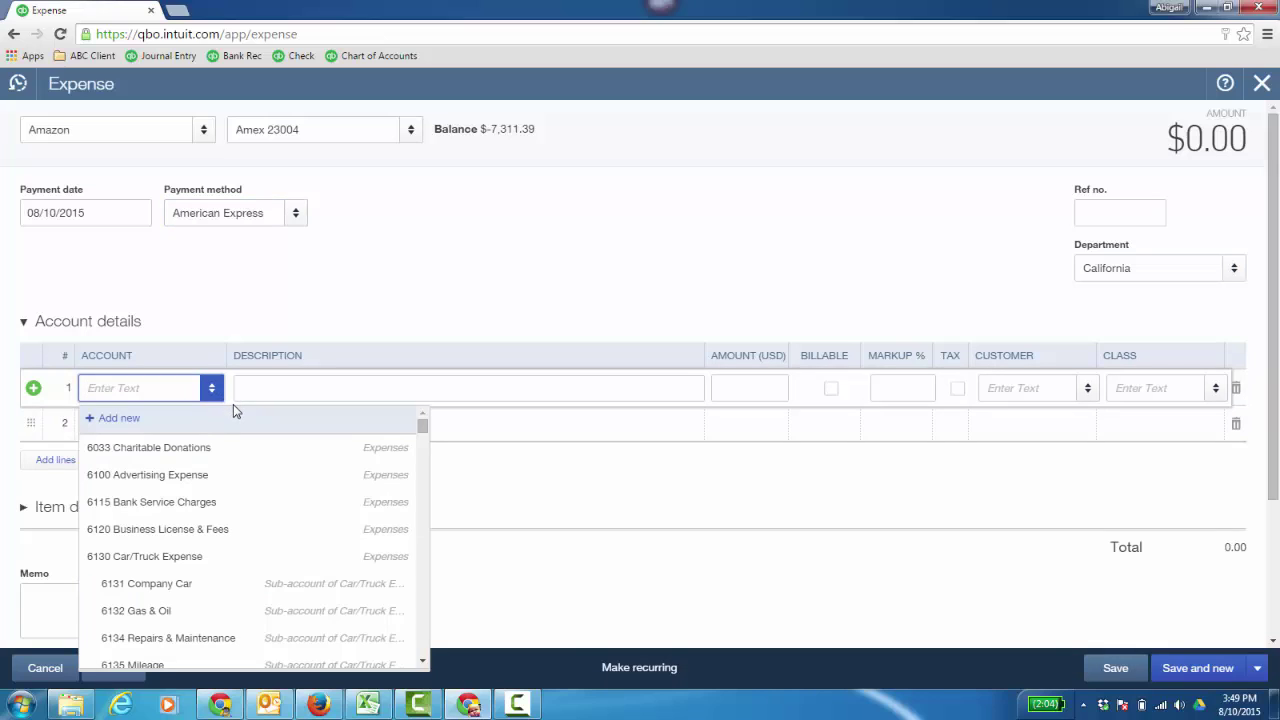
click(200, 476)
click(764, 388)
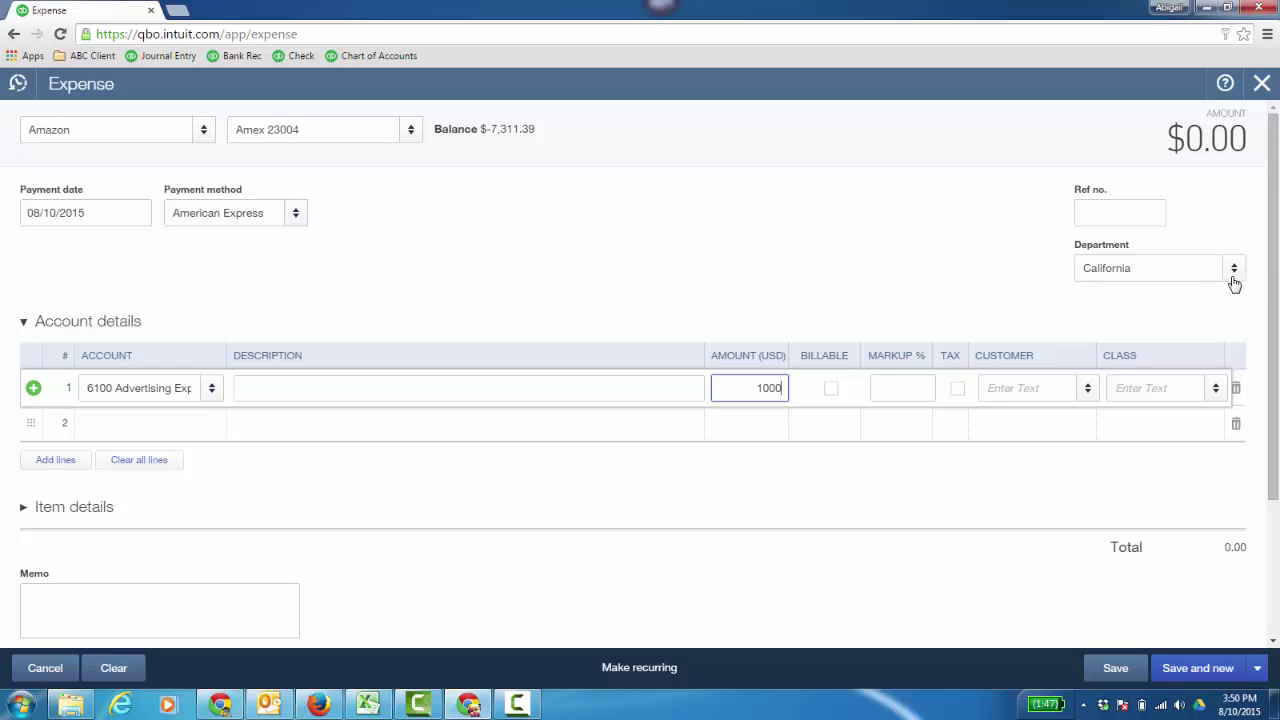
click(1089, 398)
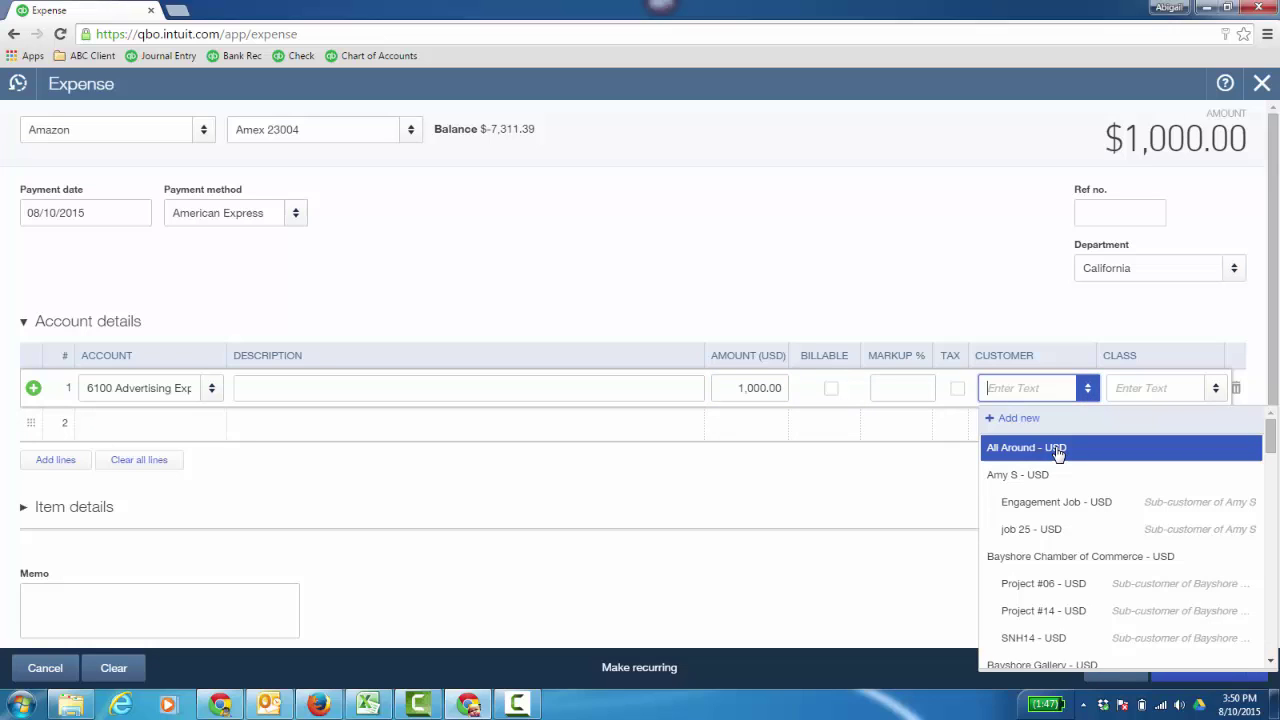
click(997, 257)
click(1154, 394)
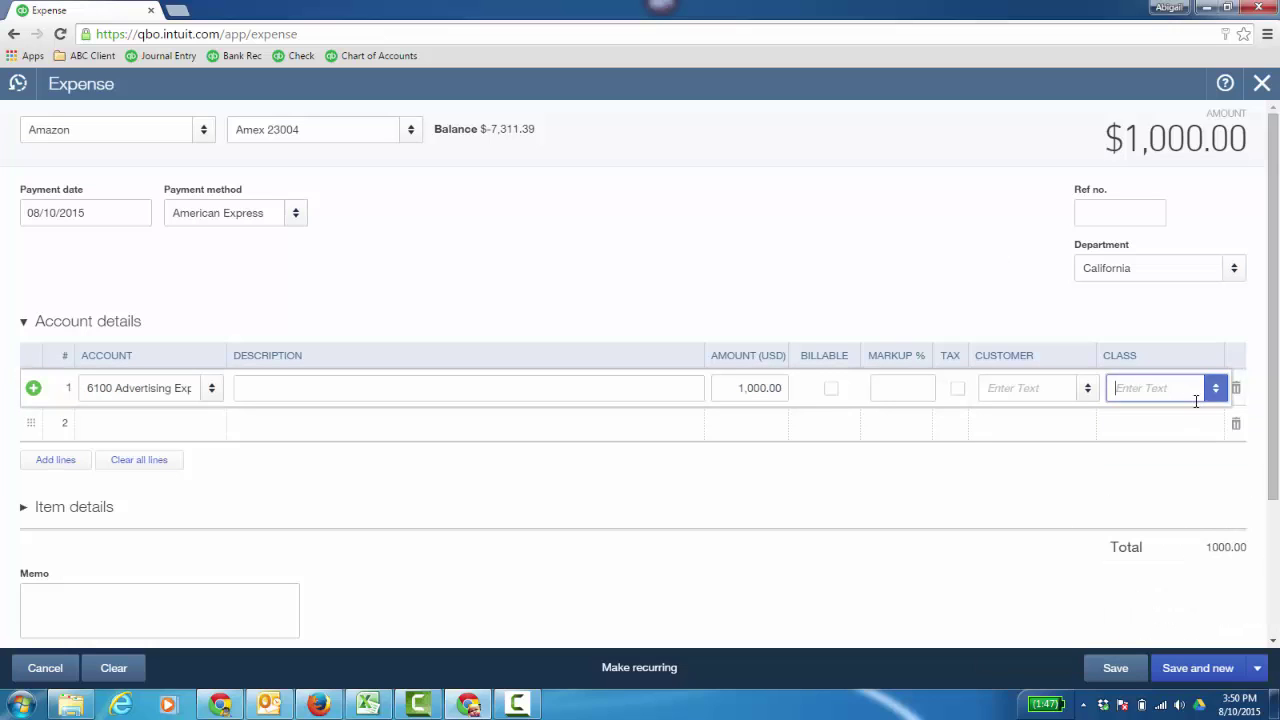
click(1215, 390)
click(1186, 448)
click(30, 507)
Add an item line of 100 Books for Resale at rate 23.25 to the expense
scroll(407, 457, down, 1)
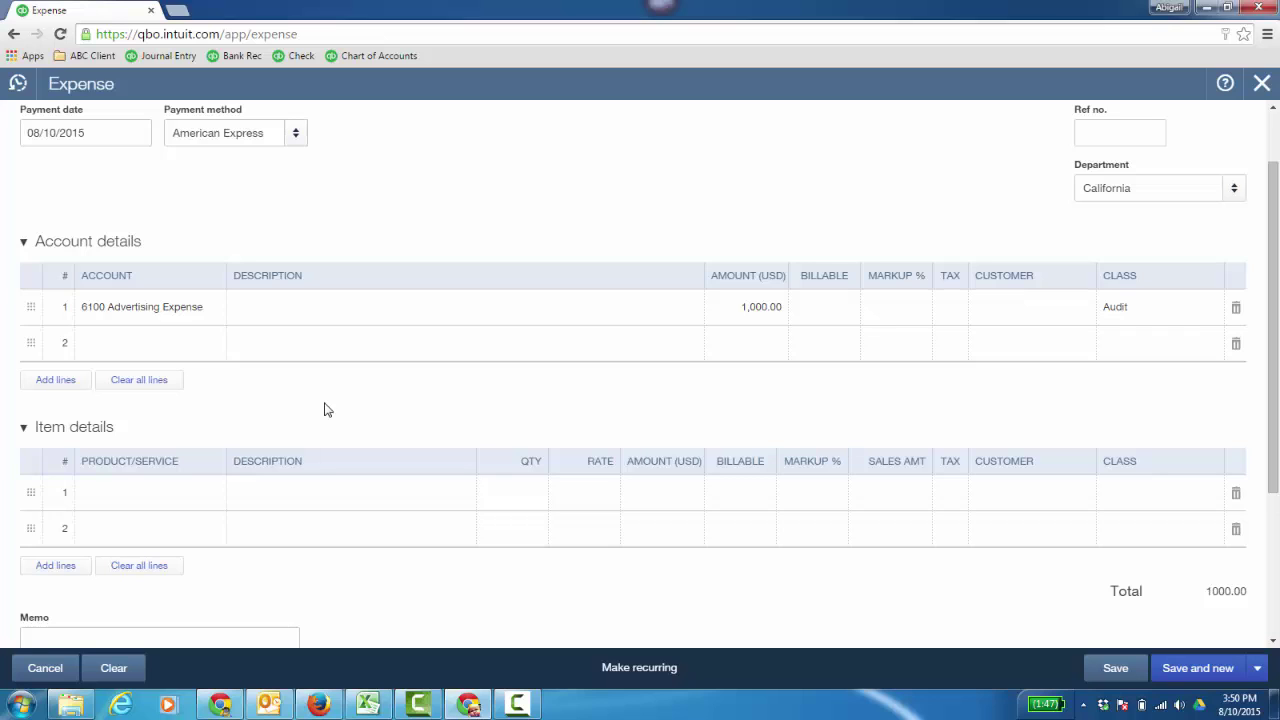
click(209, 494)
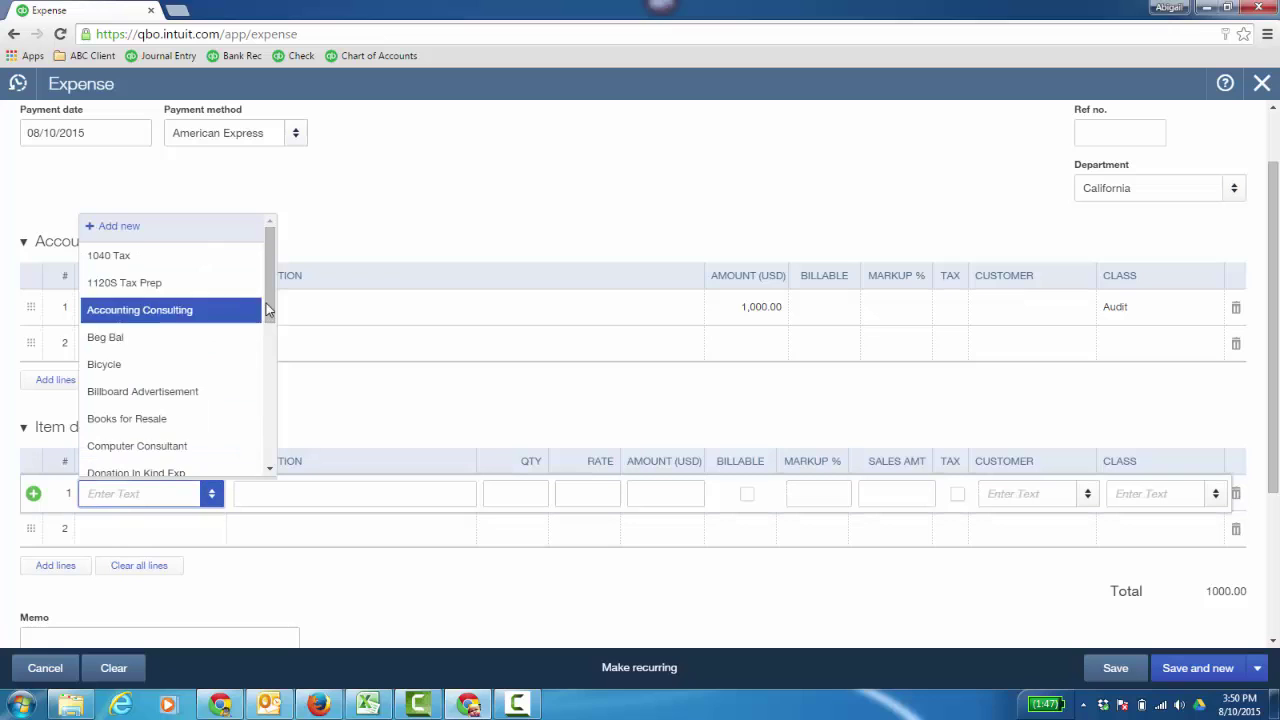
scroll(180, 320, down, 2)
click(190, 322)
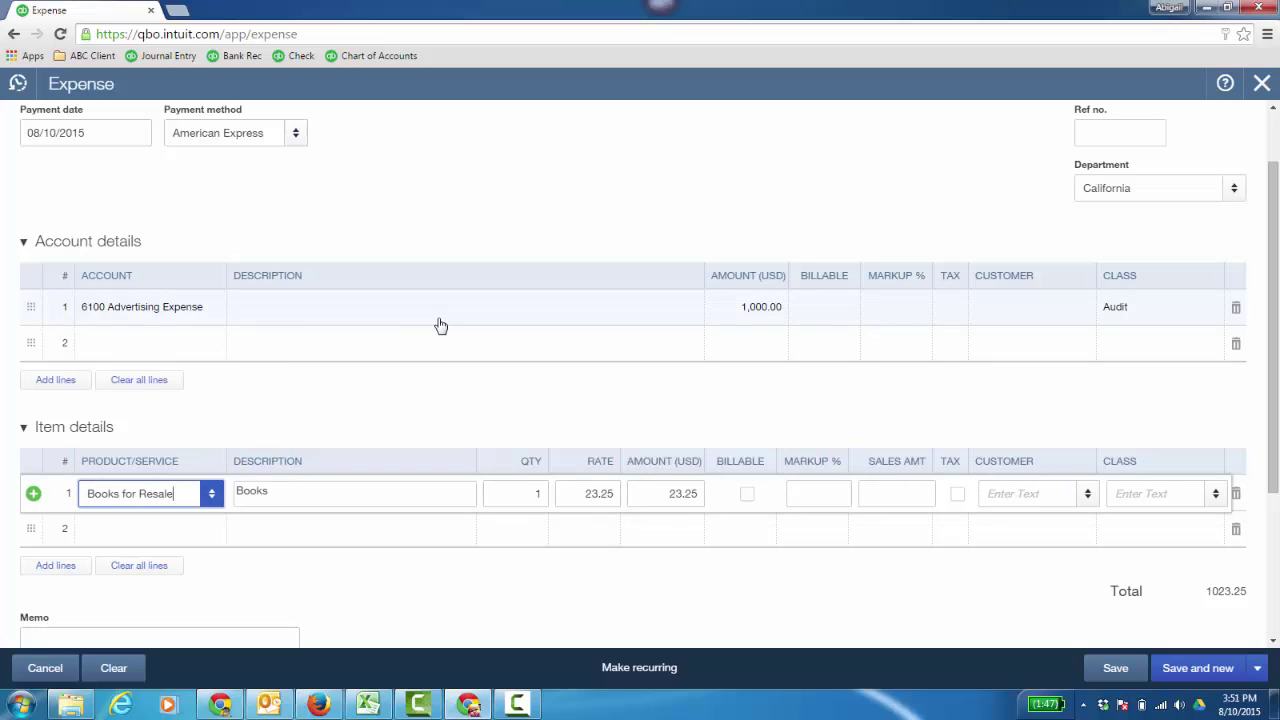
key(Tab)
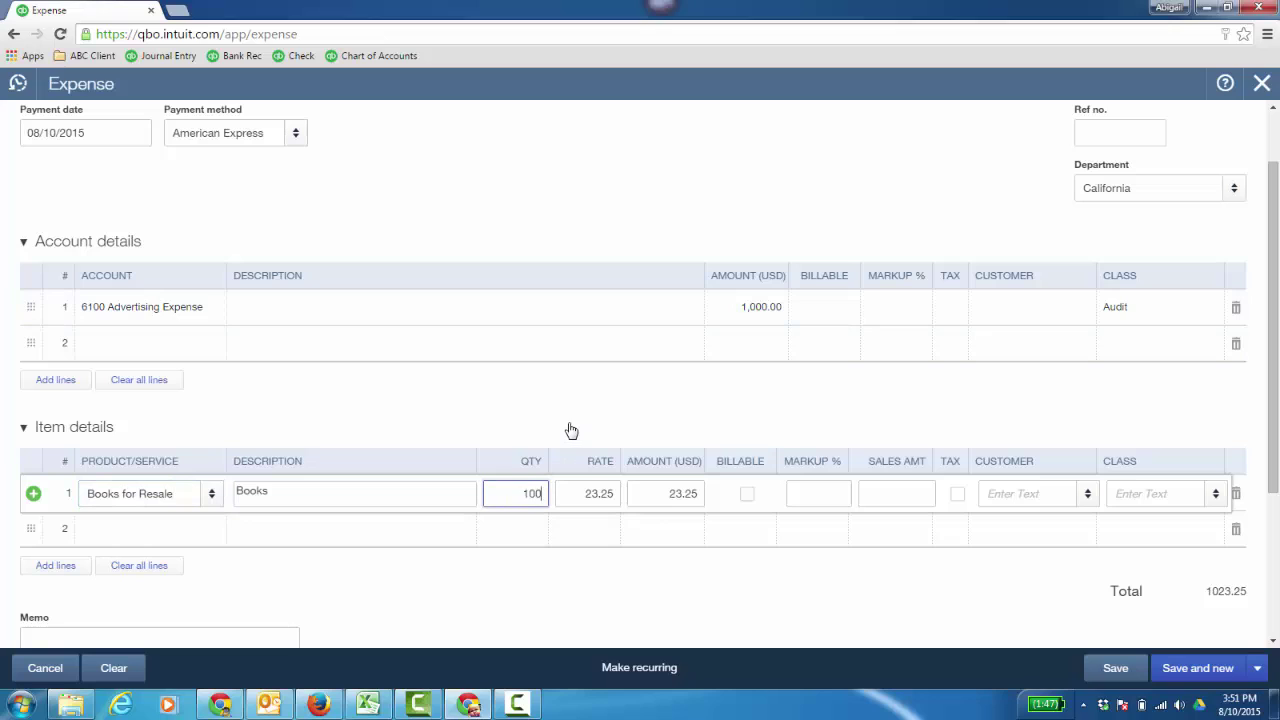
key(Tab)
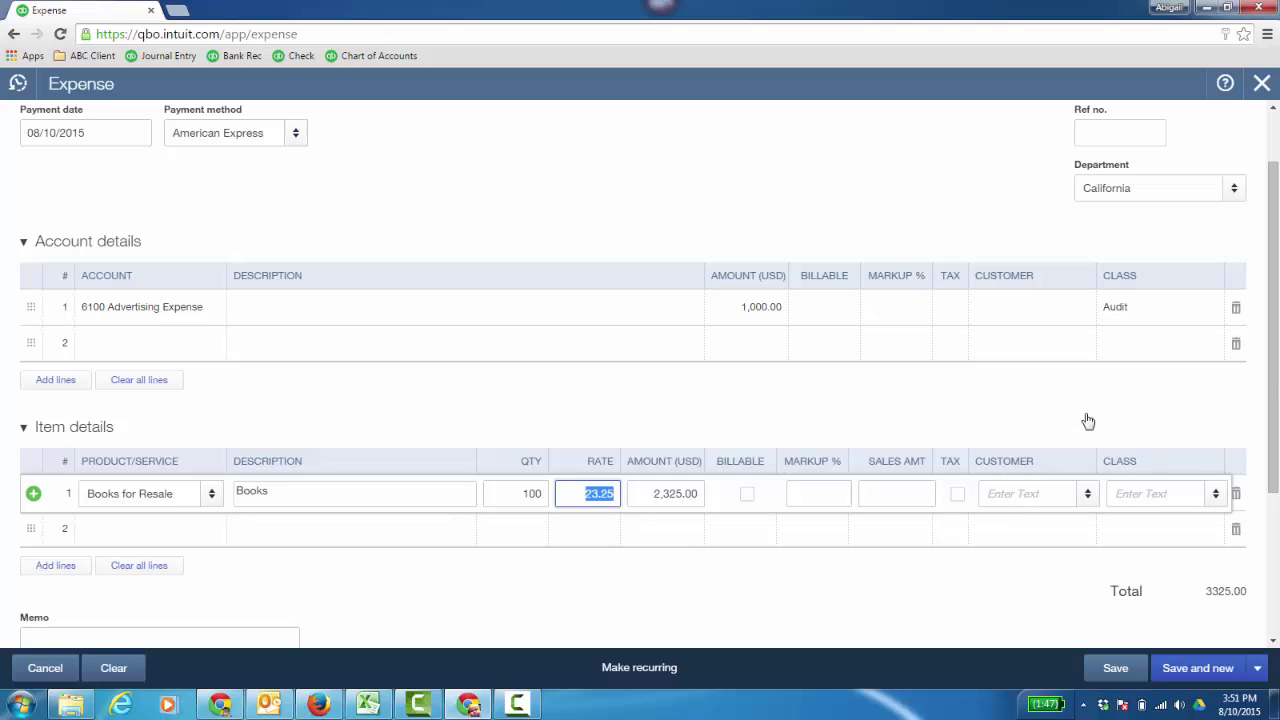
scroll(1273, 380, up, 2)
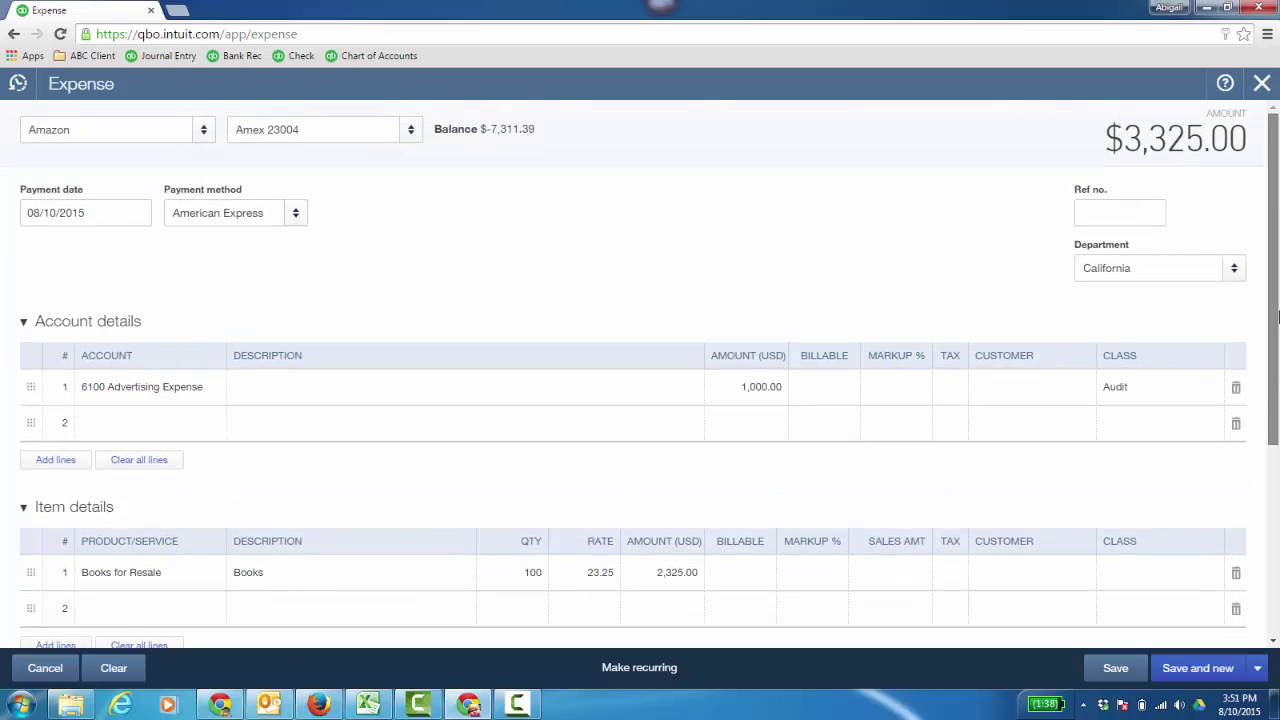
Save and close the Amazon expense, then filter the list to Expense transactions only
click(1257, 668)
click(1204, 650)
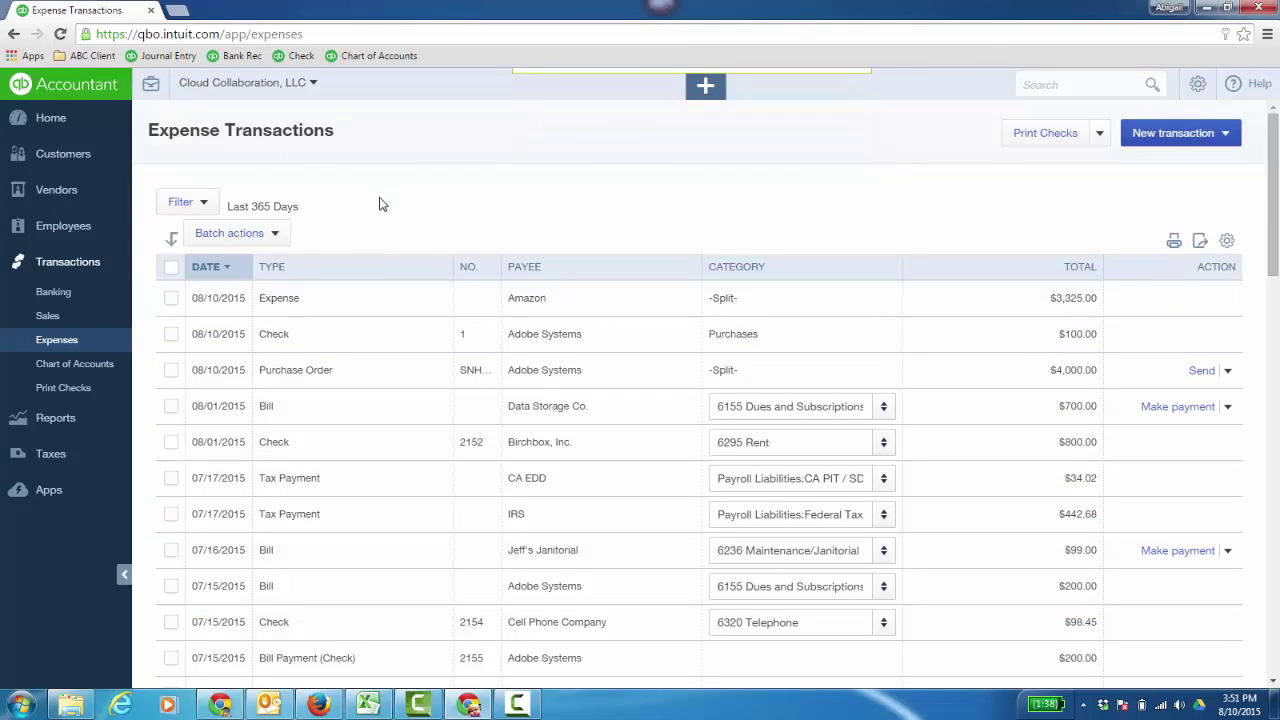
click(204, 206)
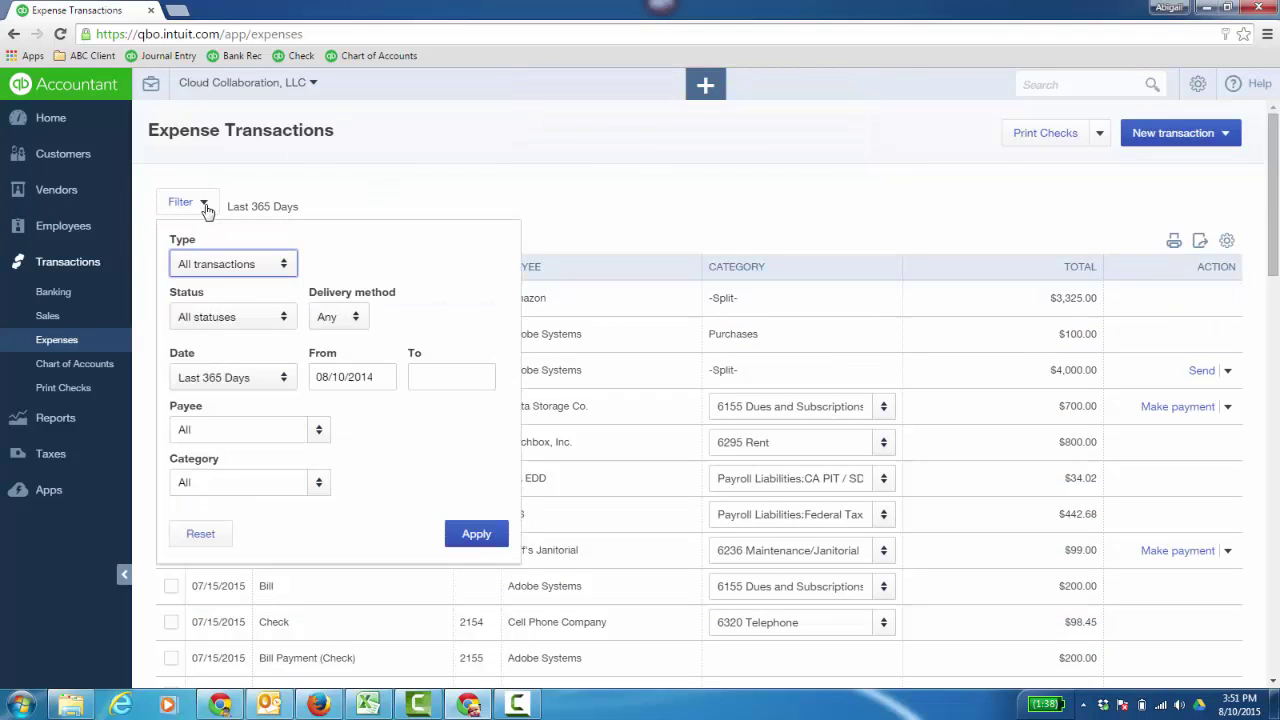
click(283, 264)
click(251, 321)
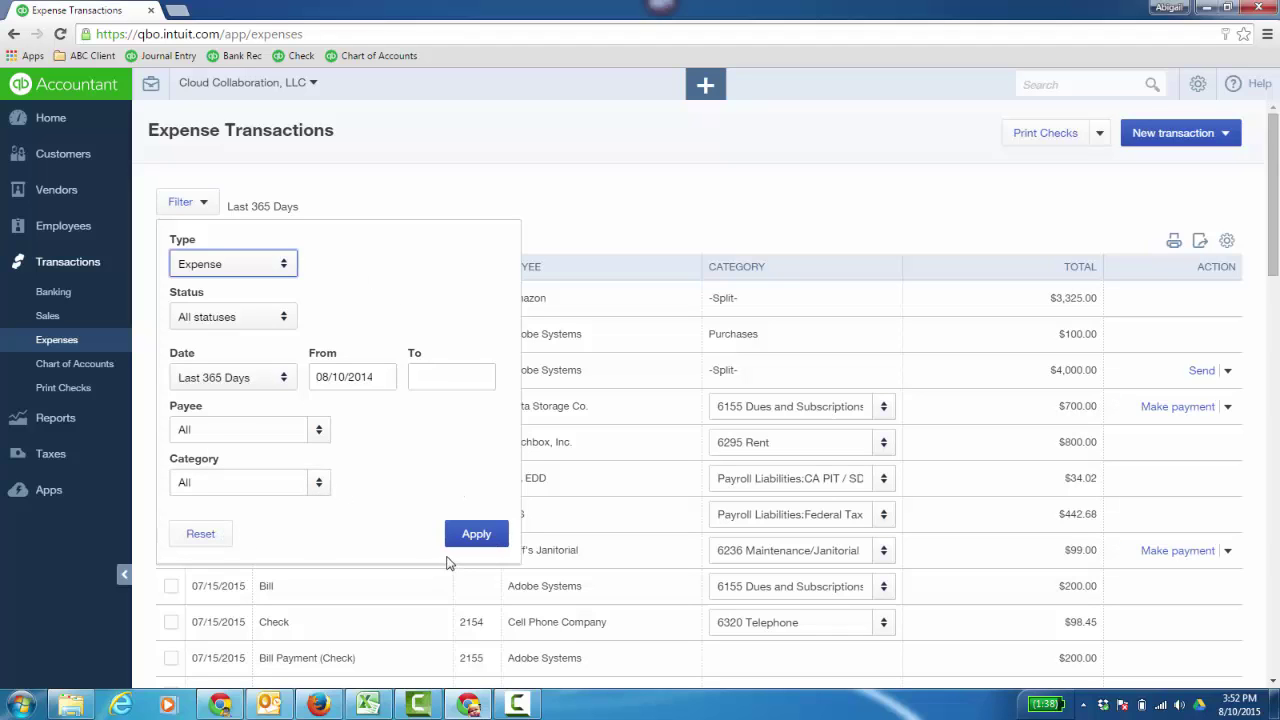
click(480, 534)
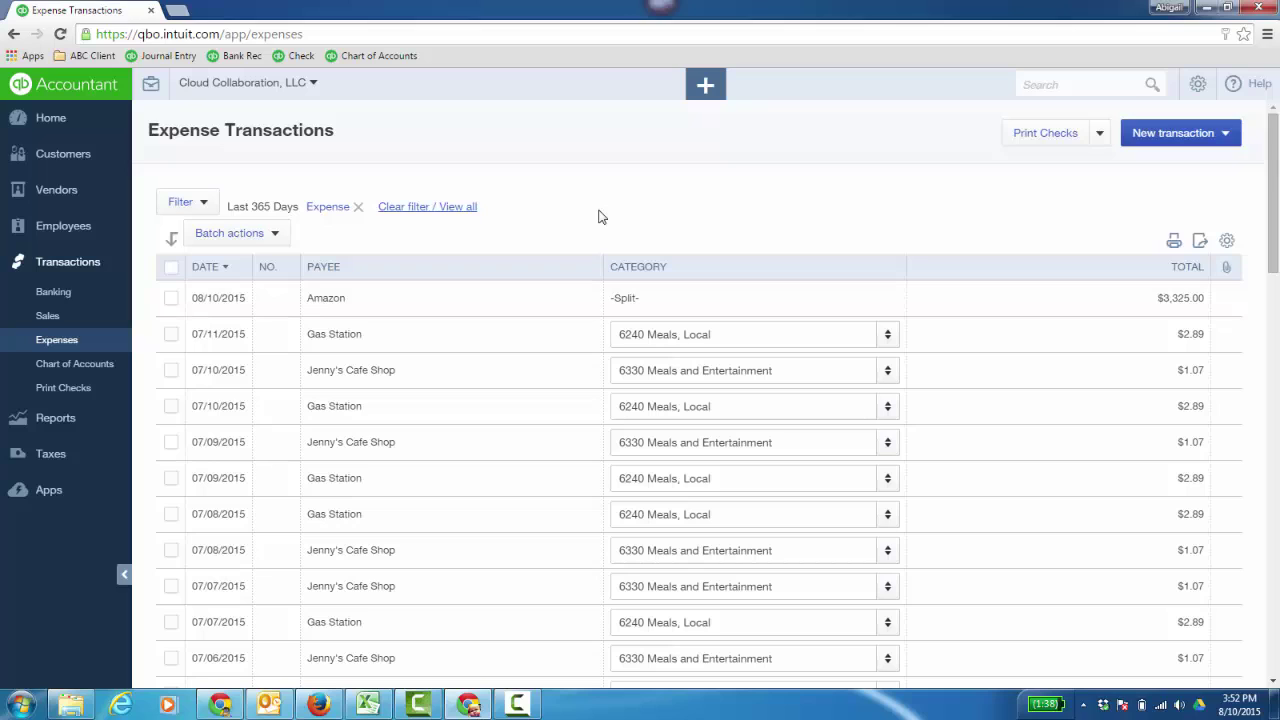
Clear the filter and preview the batch actions, New transaction, Print Checks and + menus
click(274, 236)
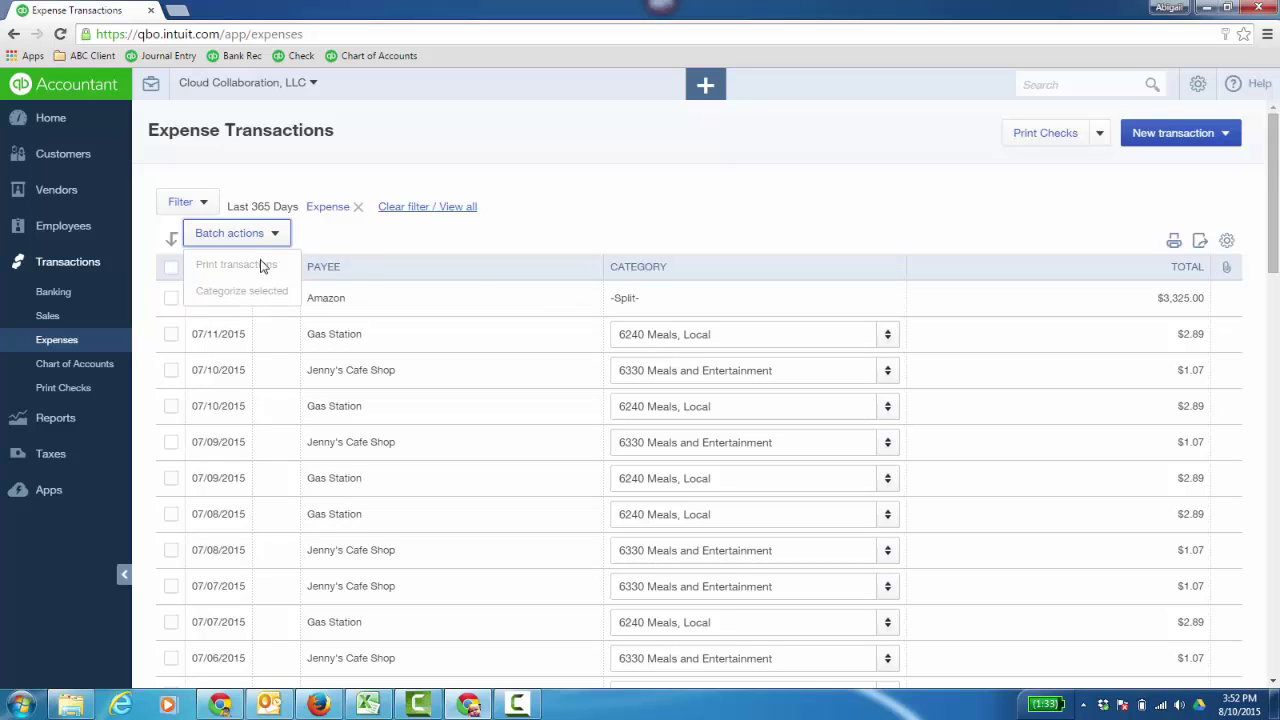
click(391, 243)
click(423, 207)
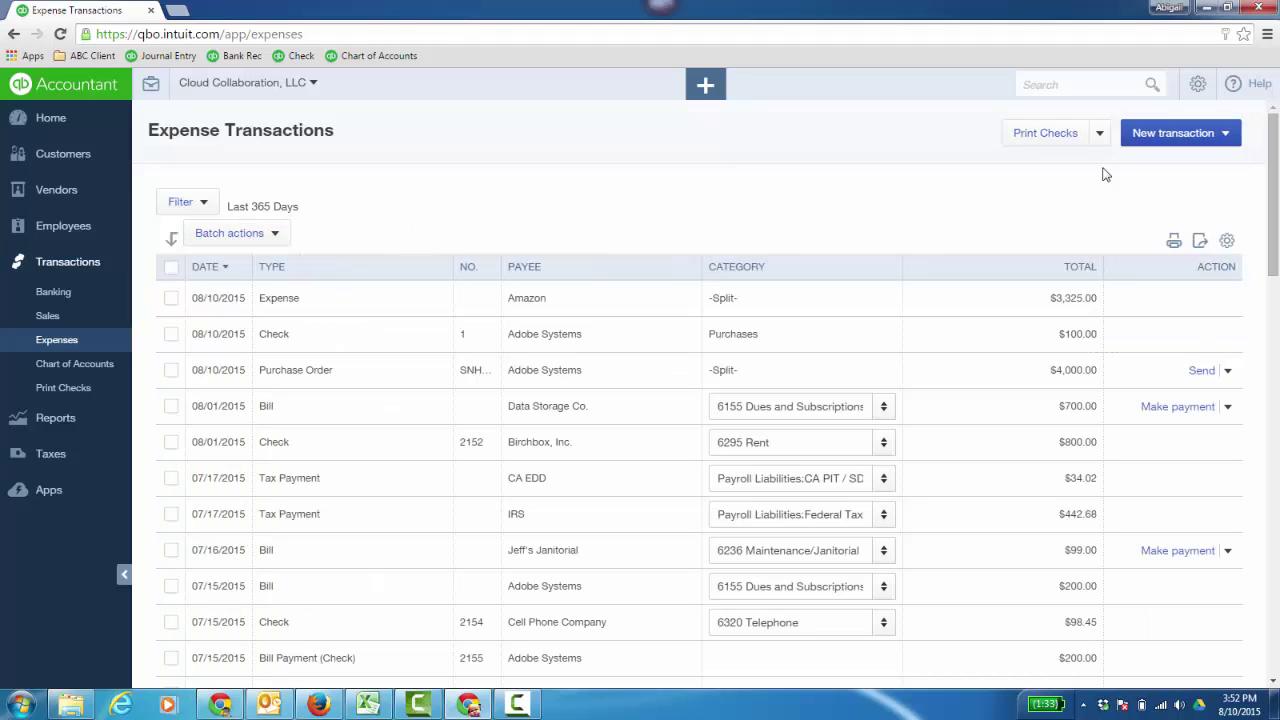
click(1200, 140)
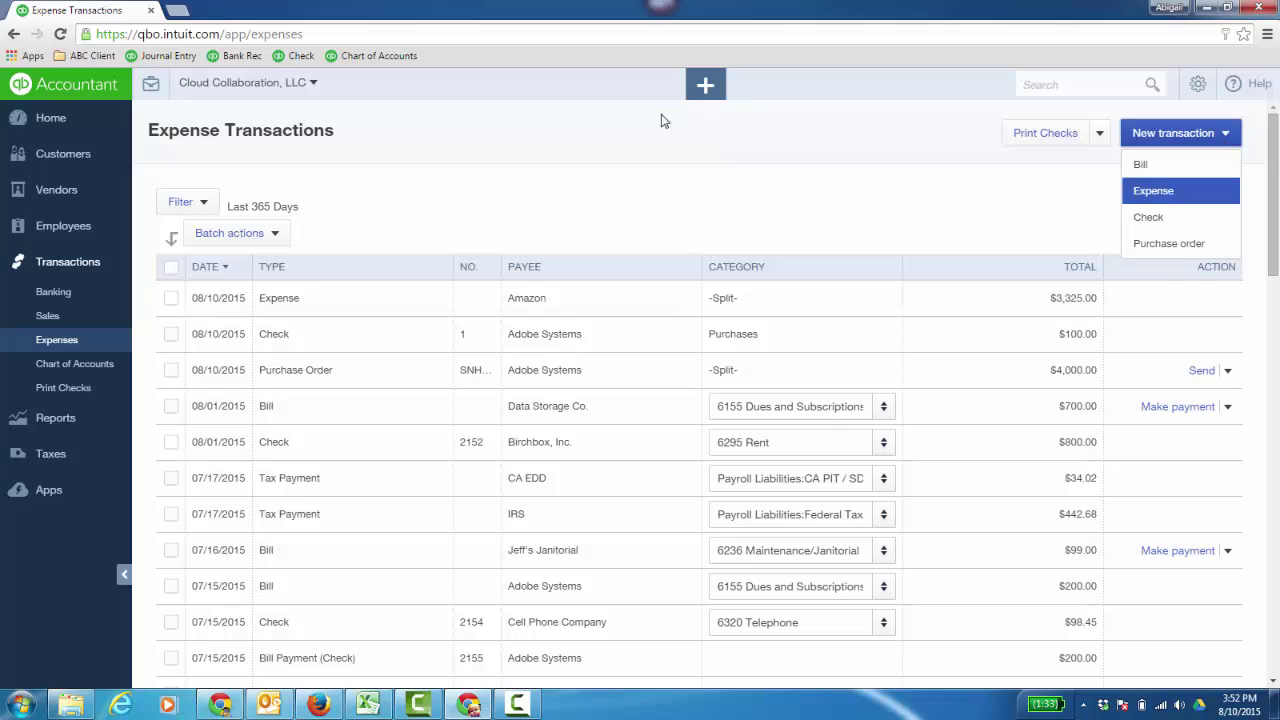
click(705, 84)
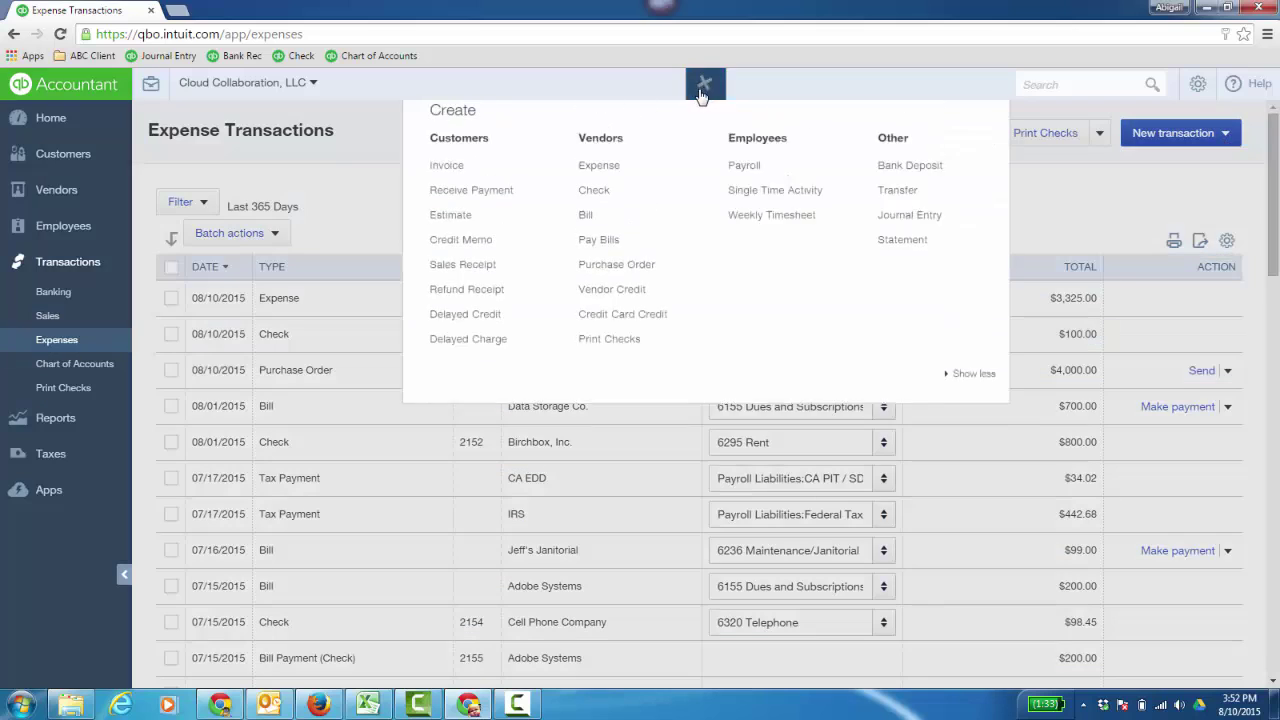
click(1056, 172)
click(1099, 140)
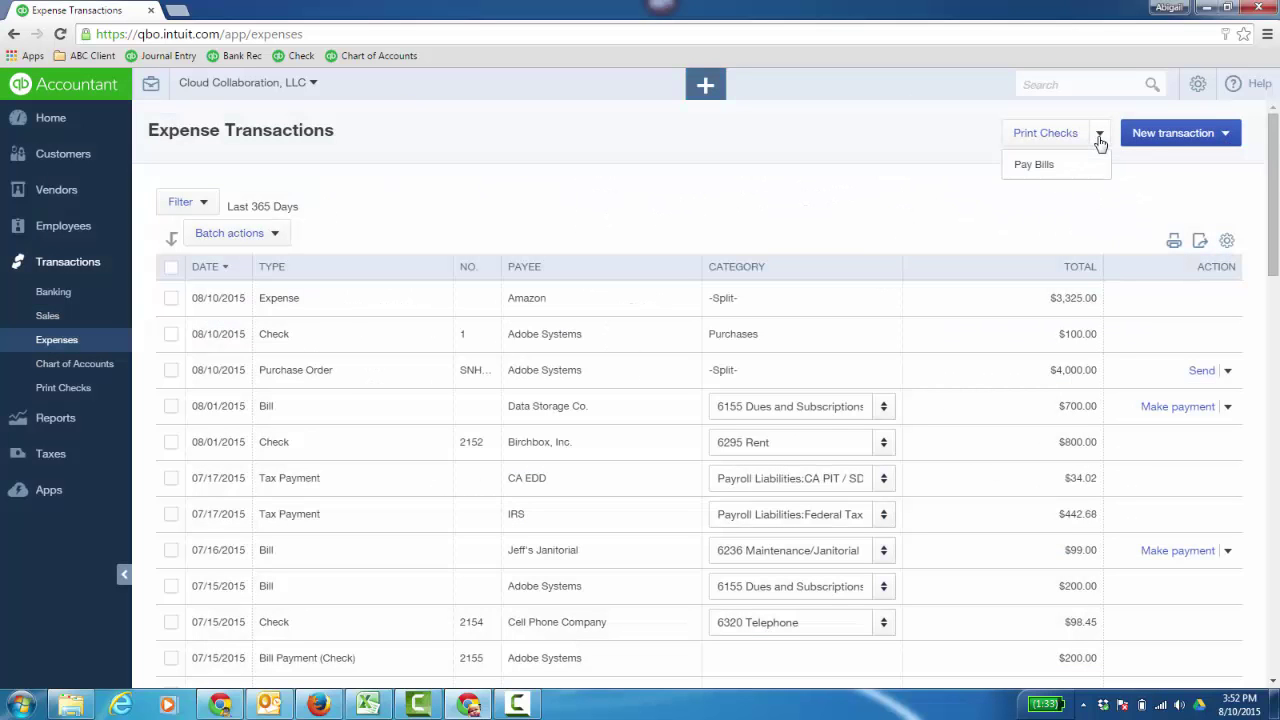
click(924, 206)
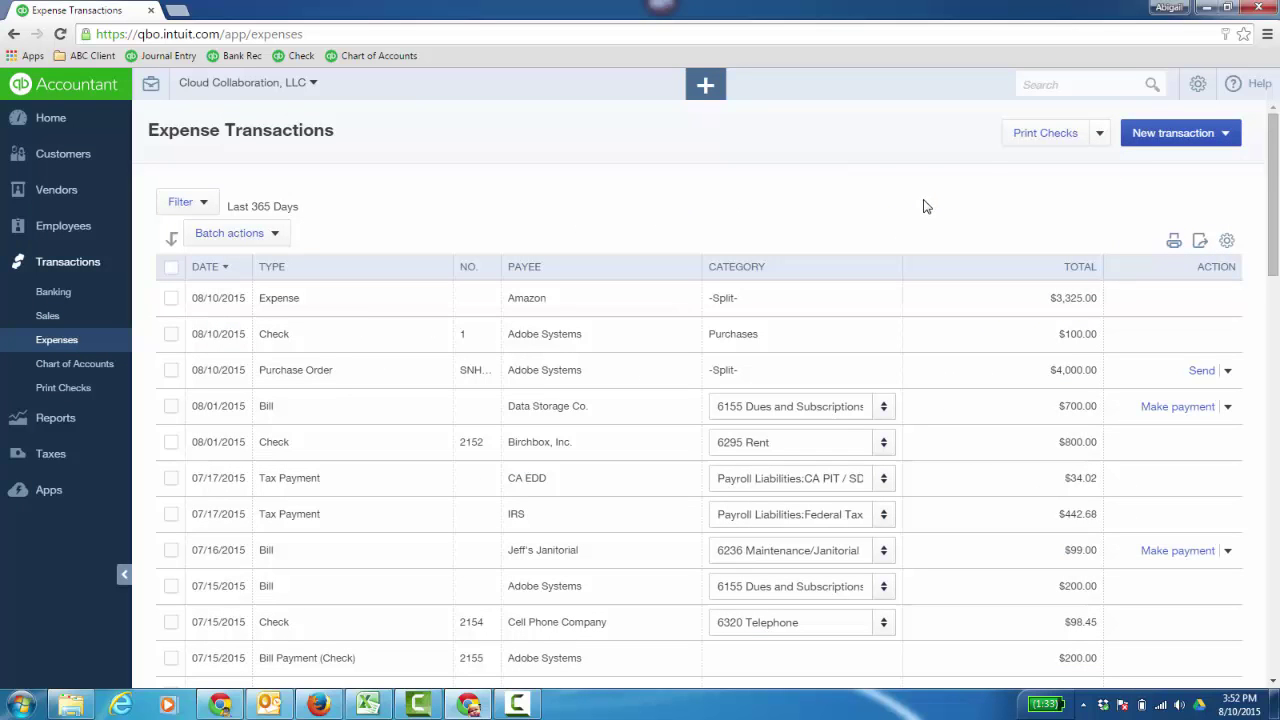
Write a check to Amazon for one Misc. Cables line of 2,500 and save it
click(706, 88)
click(628, 240)
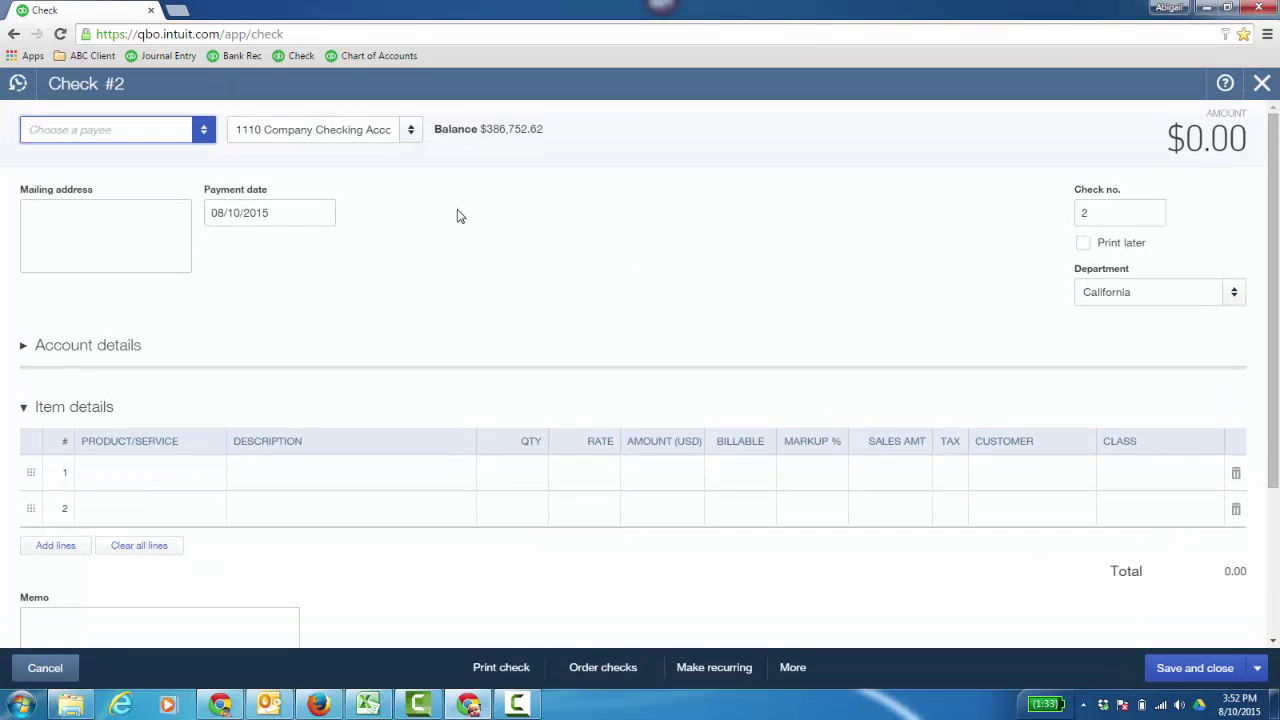
click(203, 138)
click(95, 217)
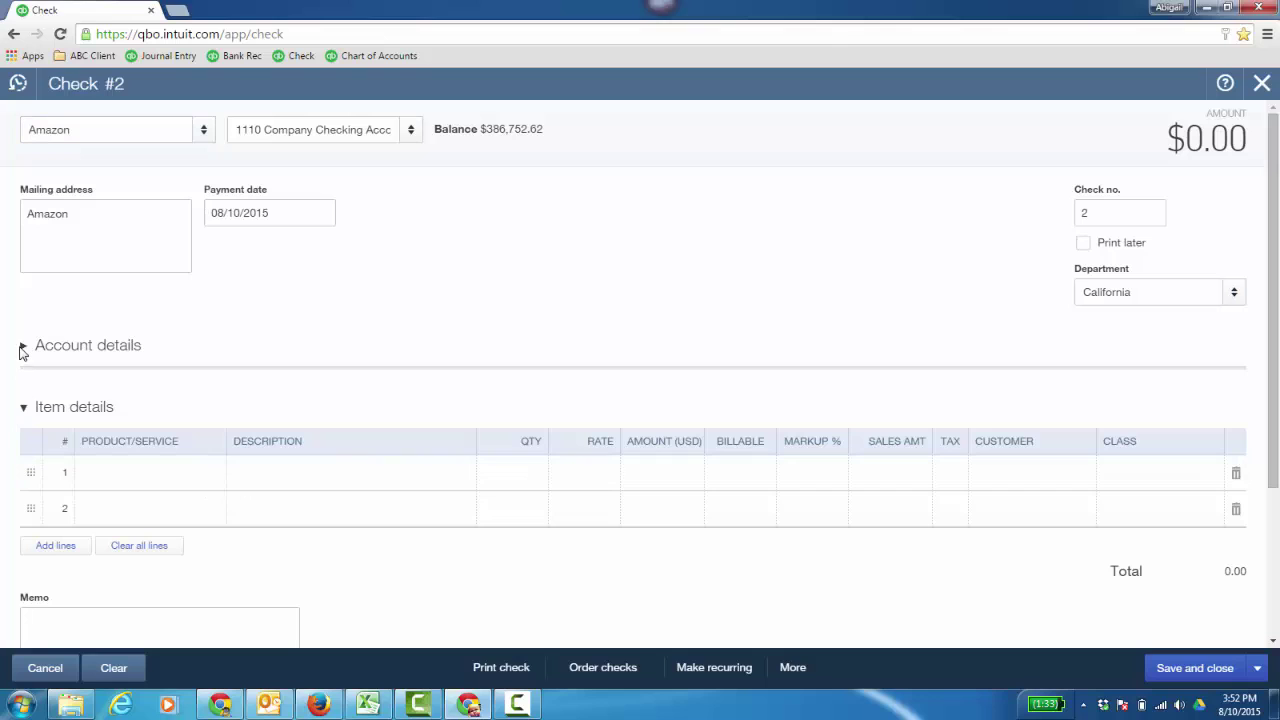
click(157, 476)
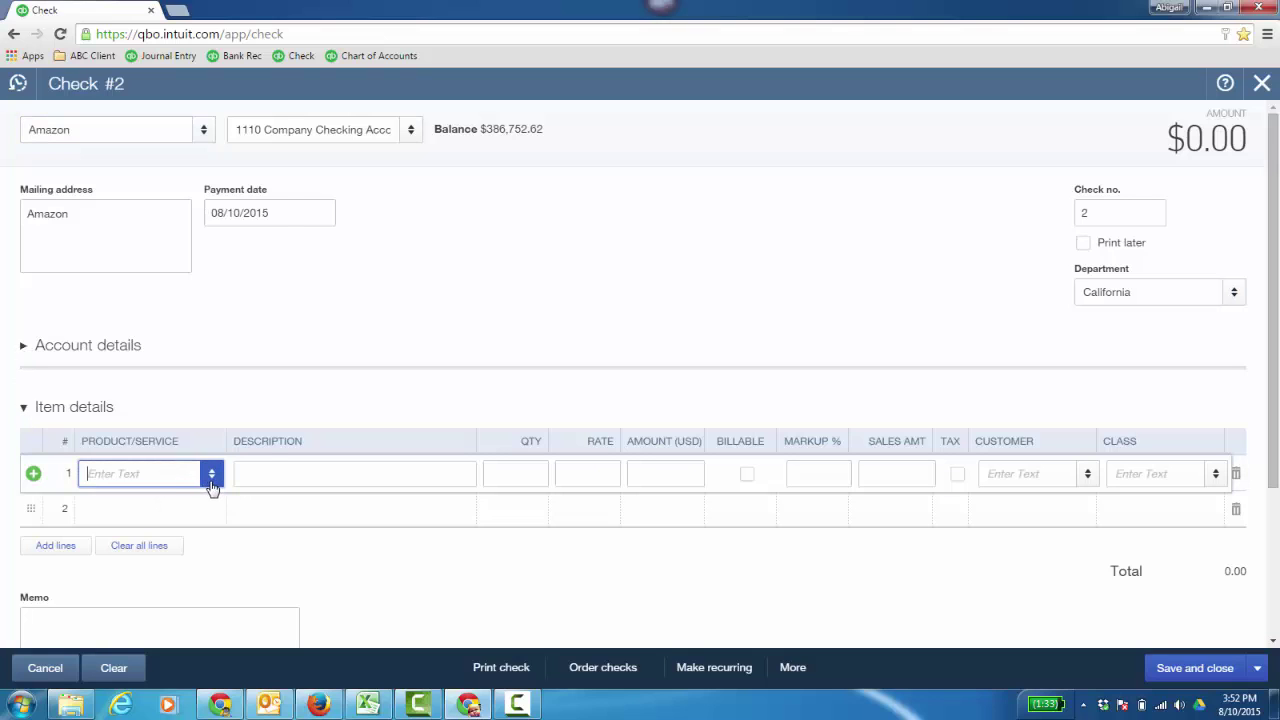
click(211, 476)
text(Misc)
key(Return)
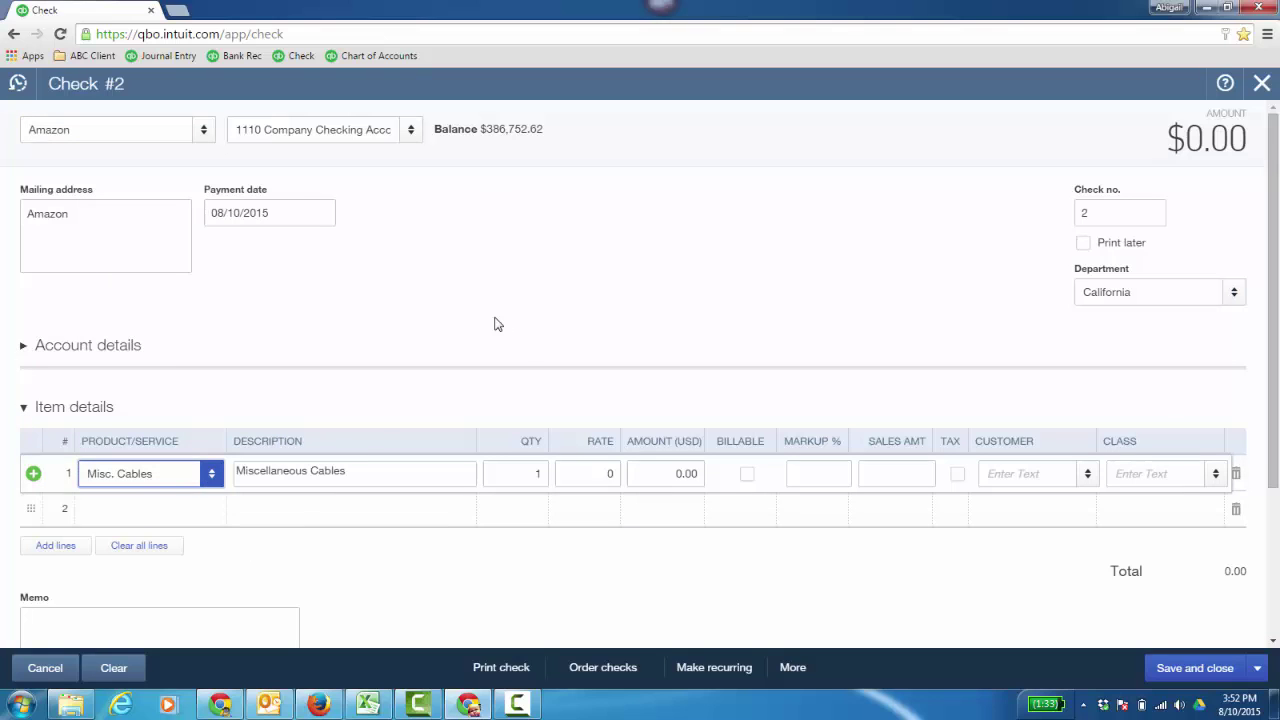
click(685, 474)
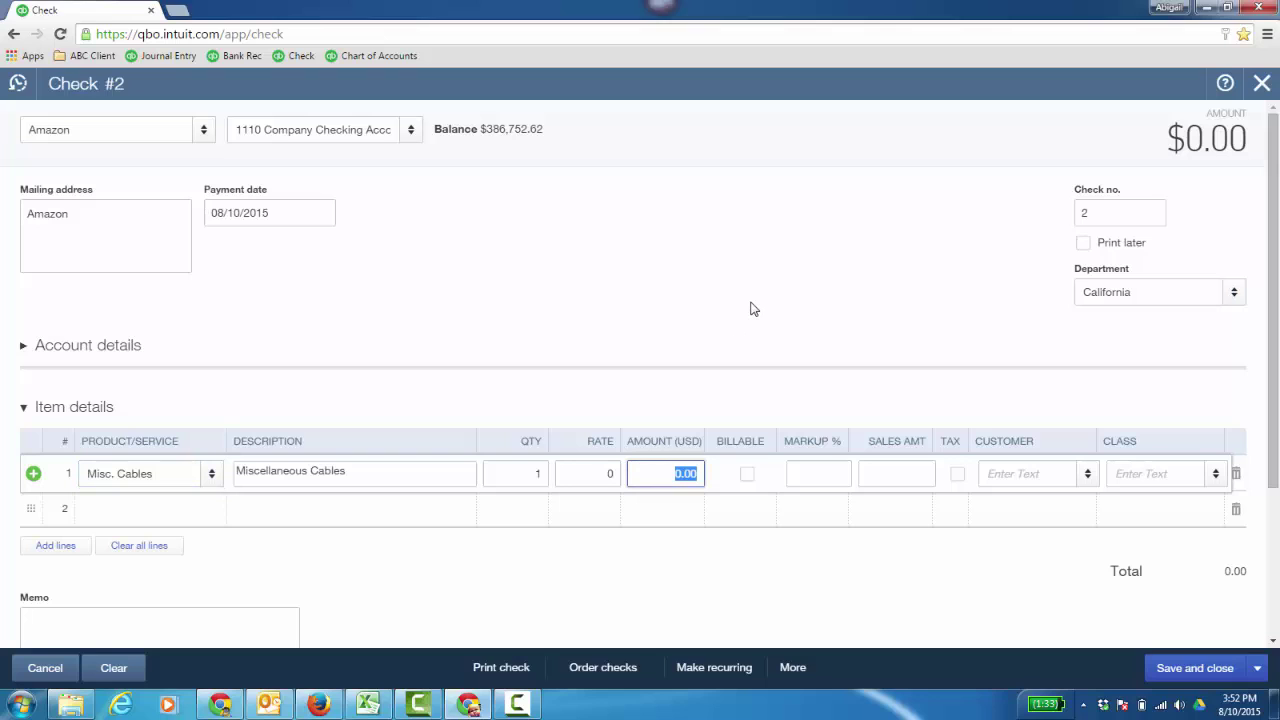
text(2,500)
key(Tab)
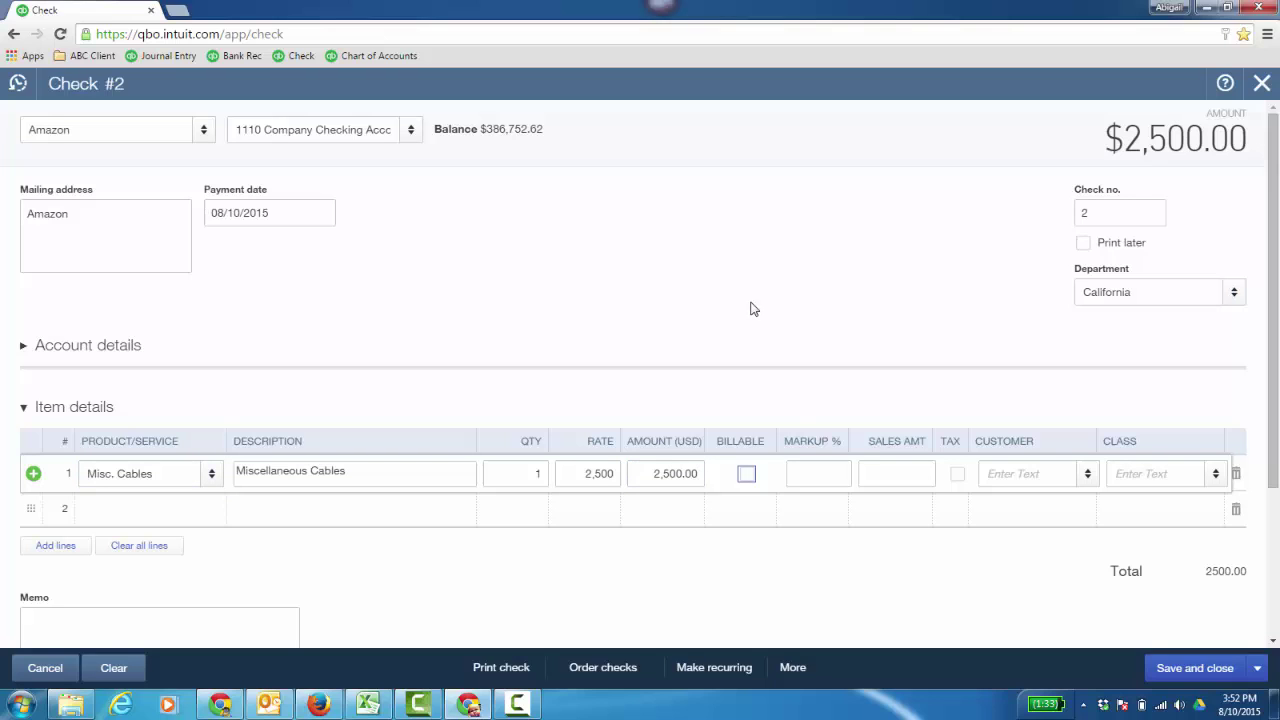
click(1205, 667)
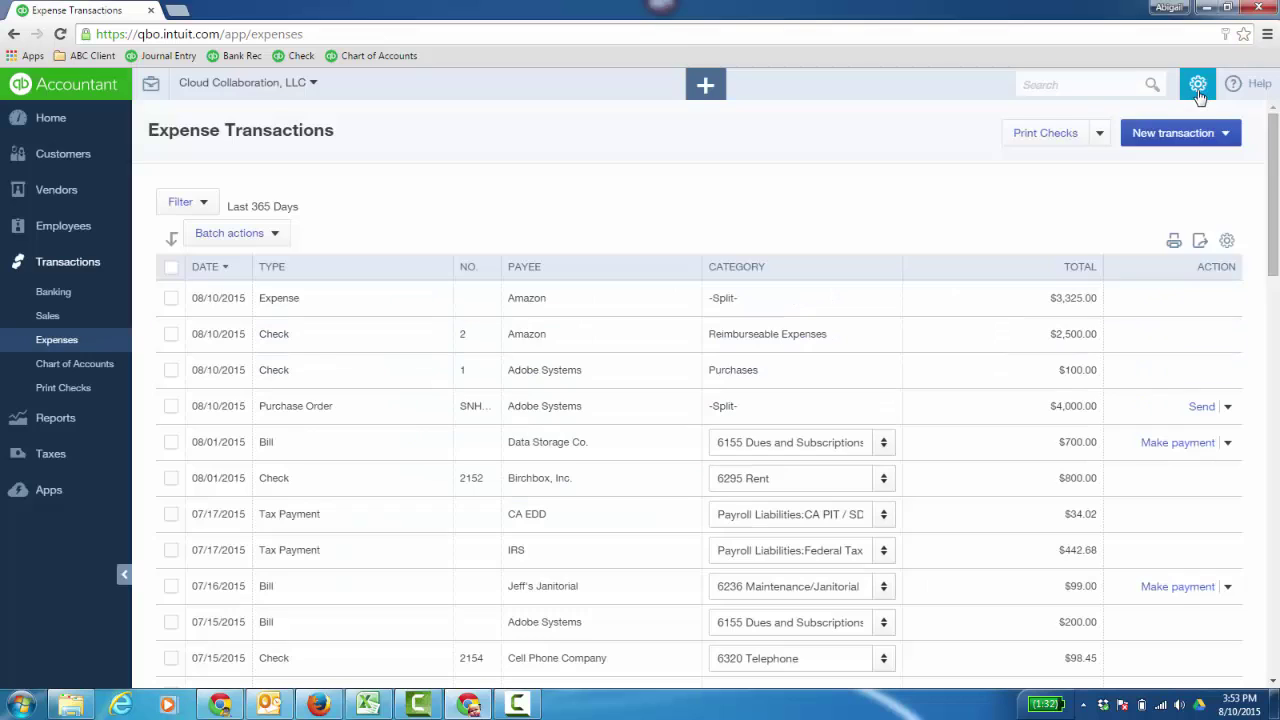
click(1197, 84)
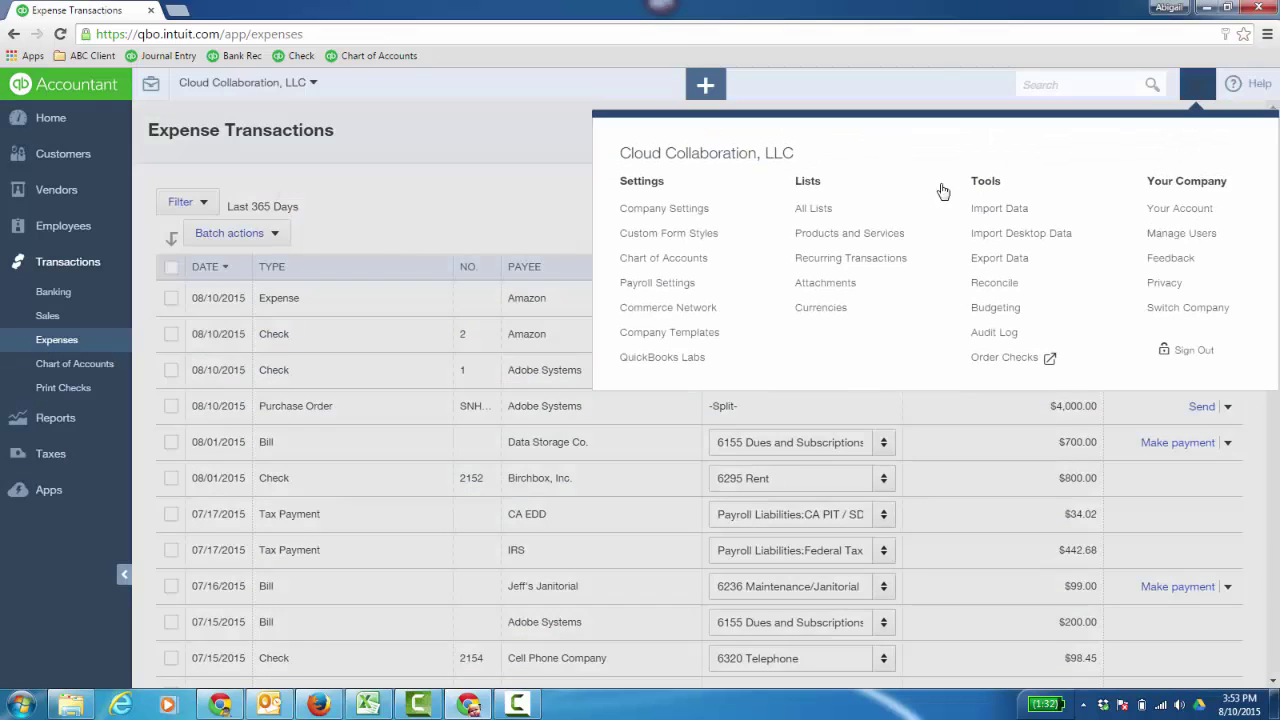
click(668, 218)
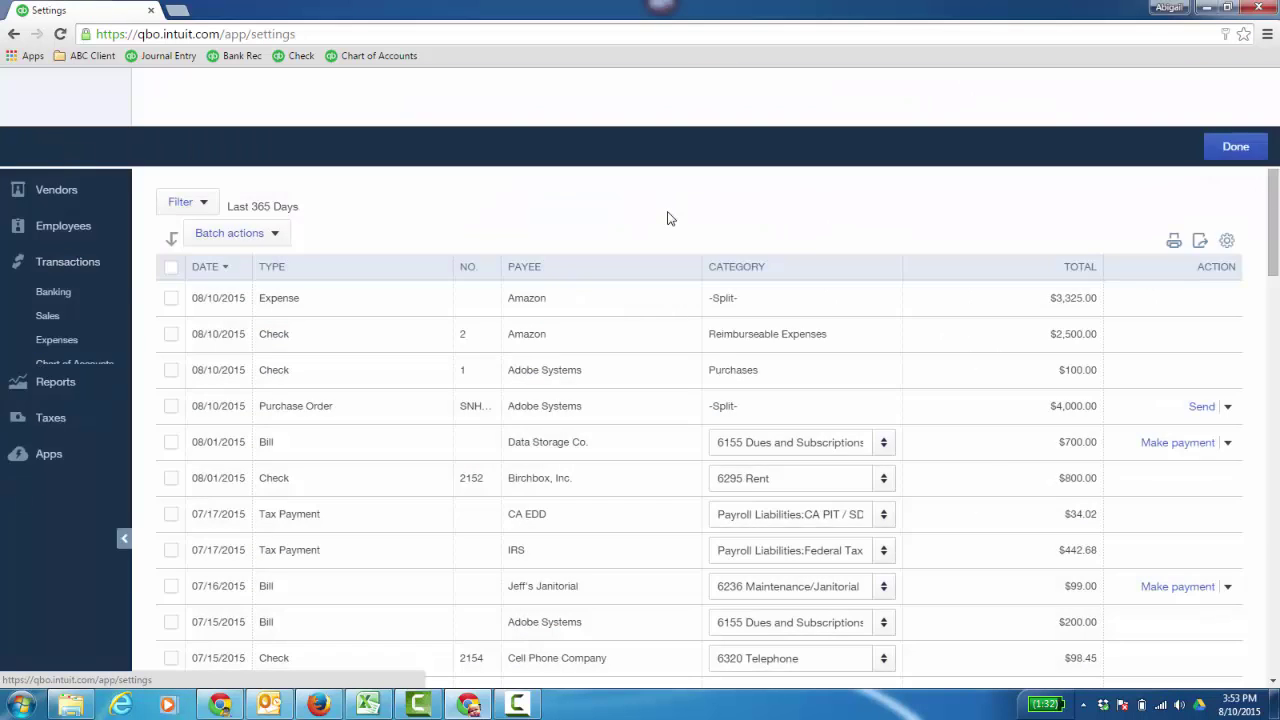
click(67, 207)
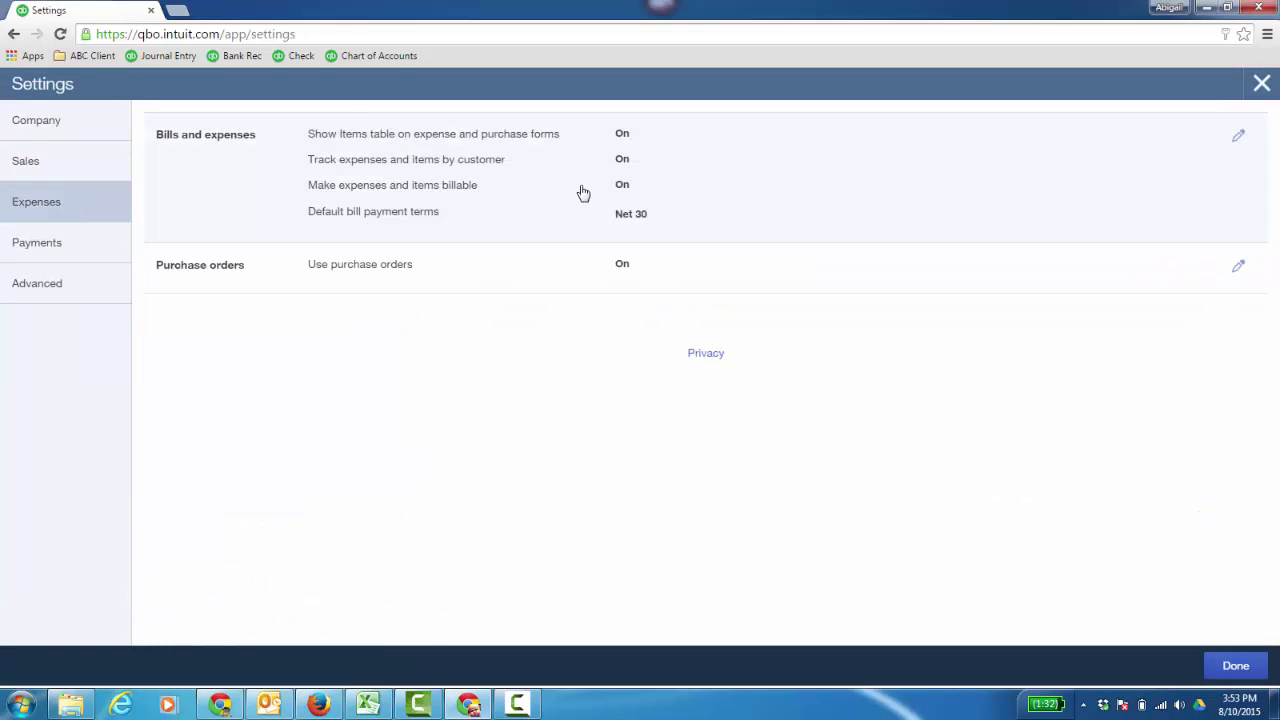
click(1238, 140)
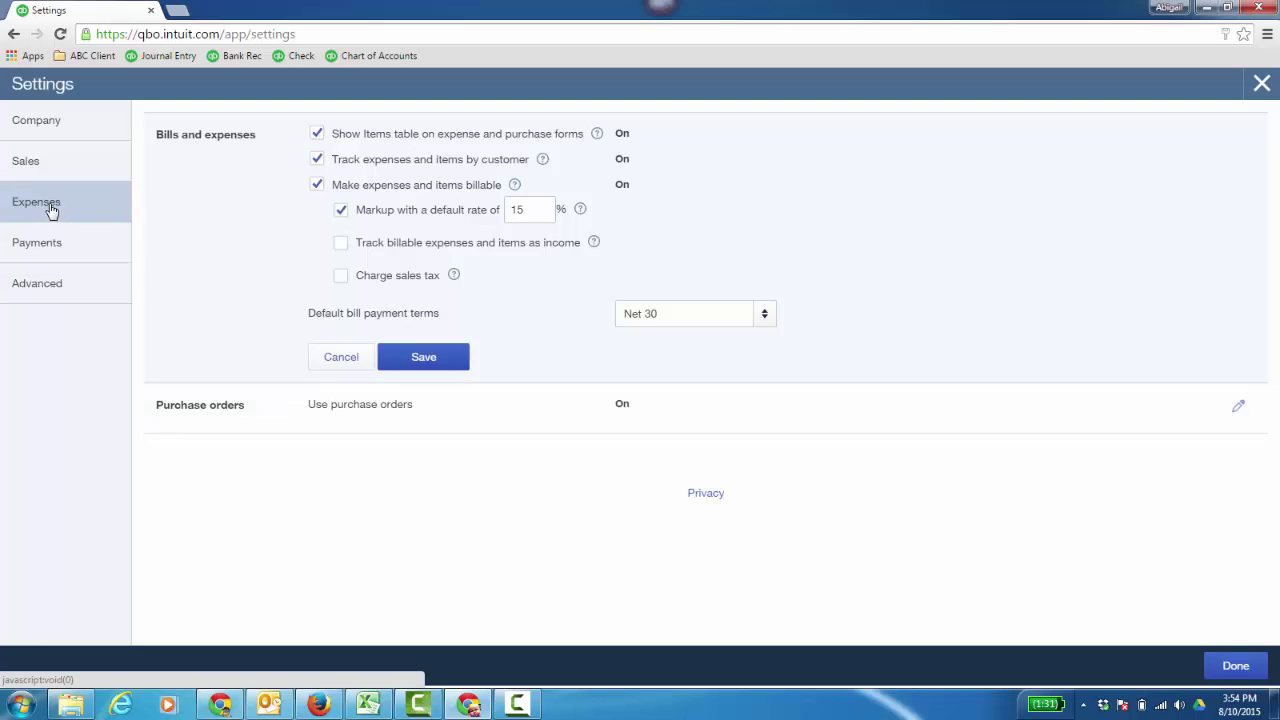
click(1236, 666)
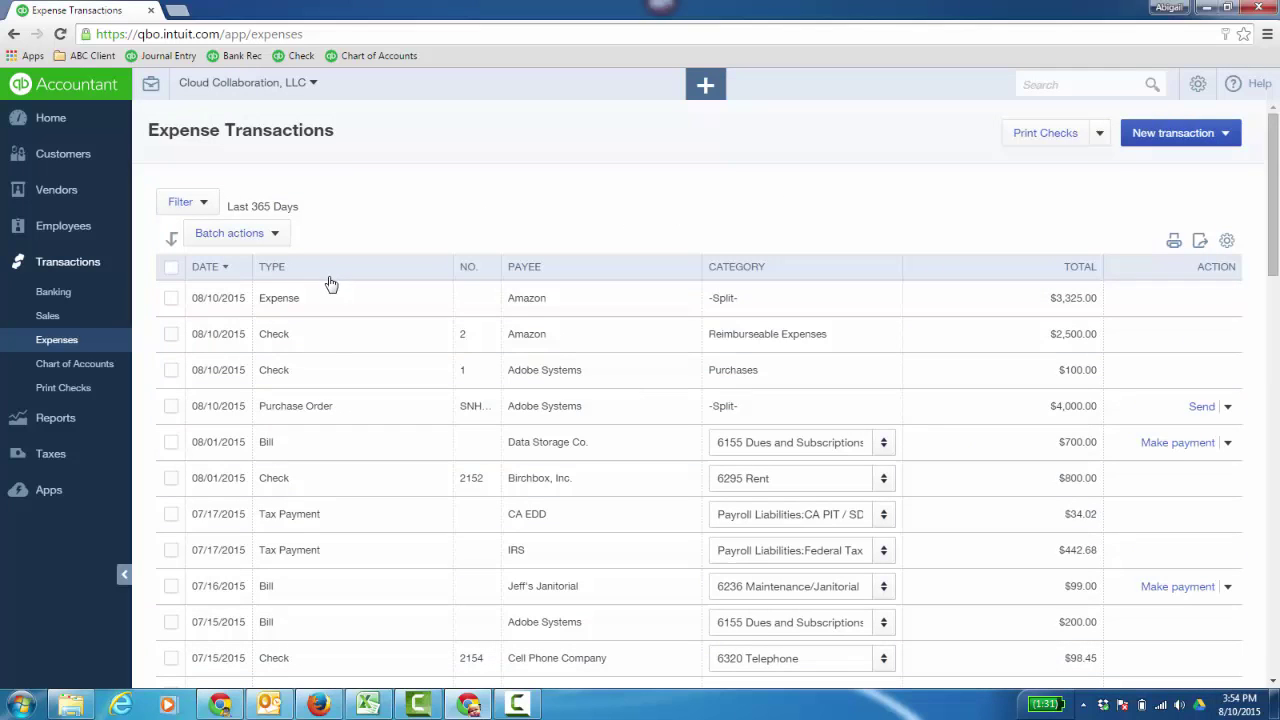
Run the Transaction List by Vendor report with the date range set to All Dates
click(60, 418)
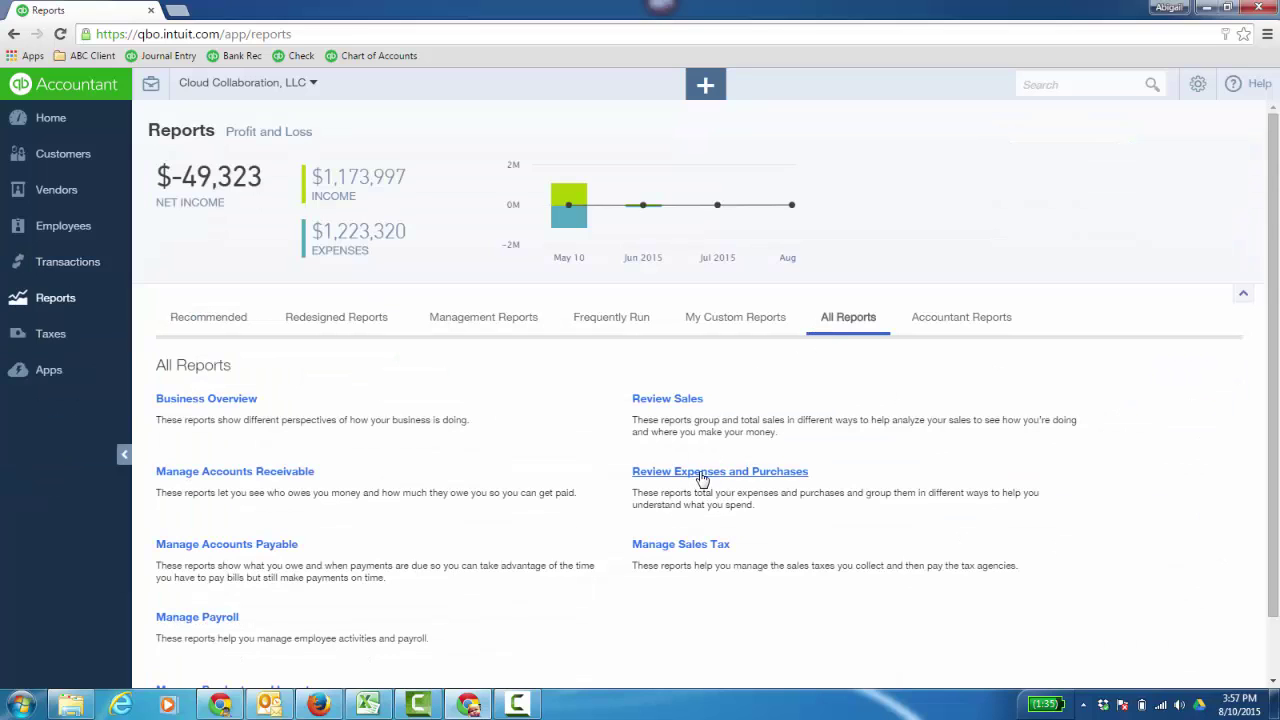
click(702, 479)
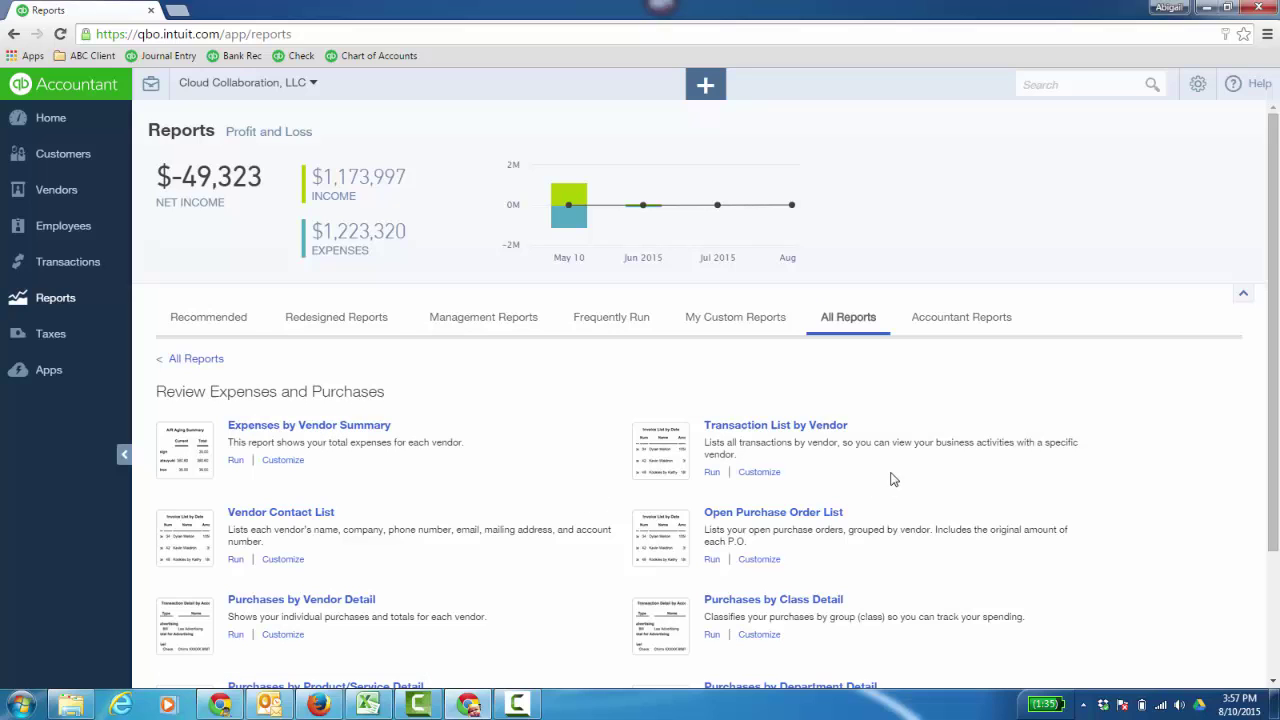
click(800, 430)
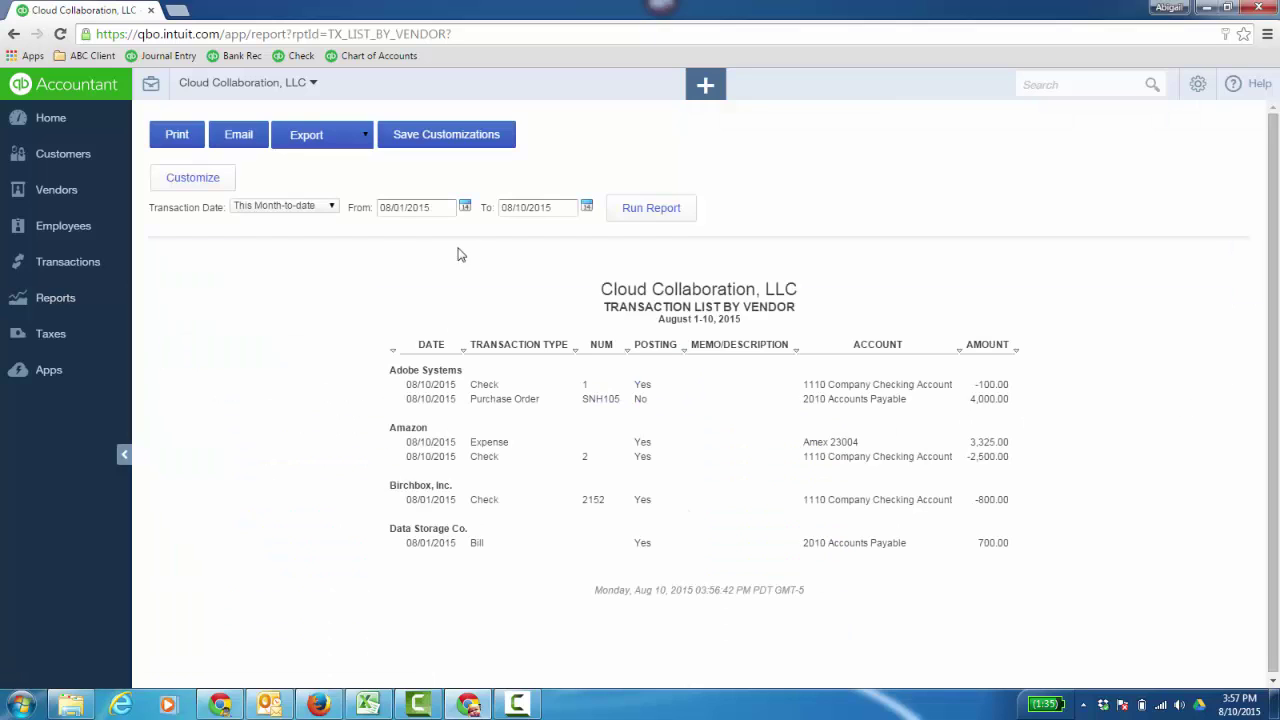
click(329, 208)
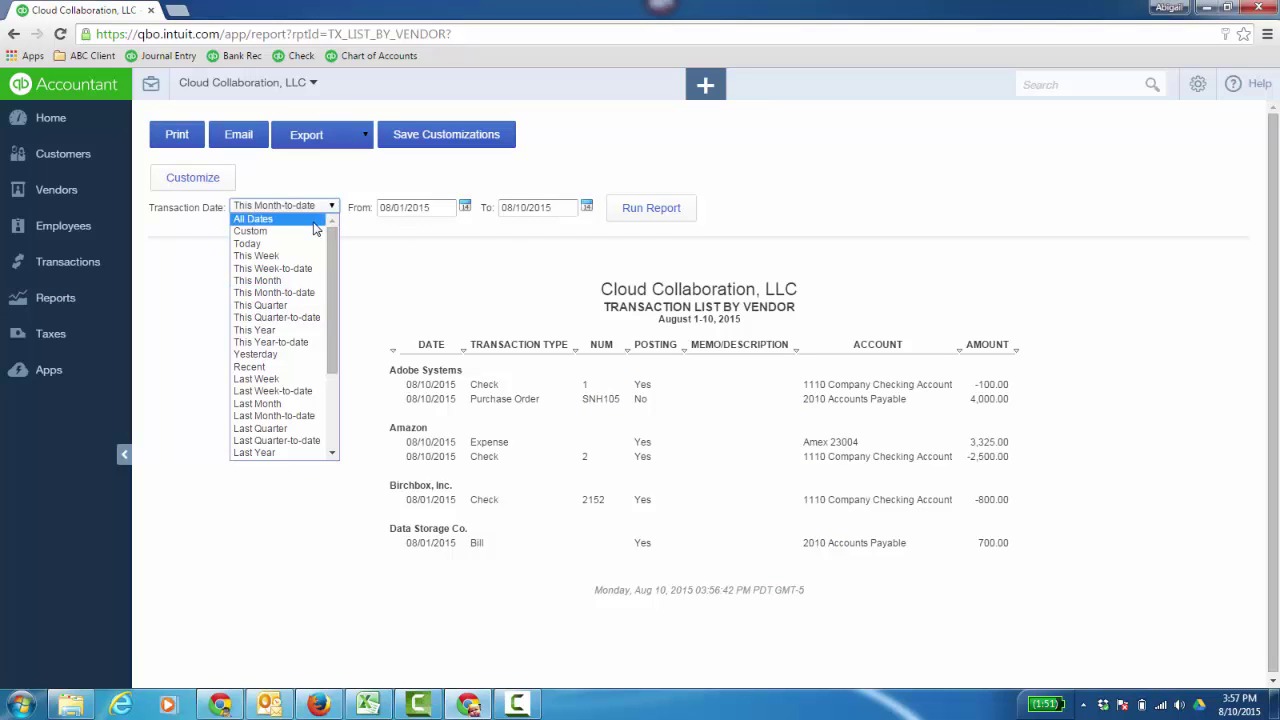
click(314, 222)
click(640, 208)
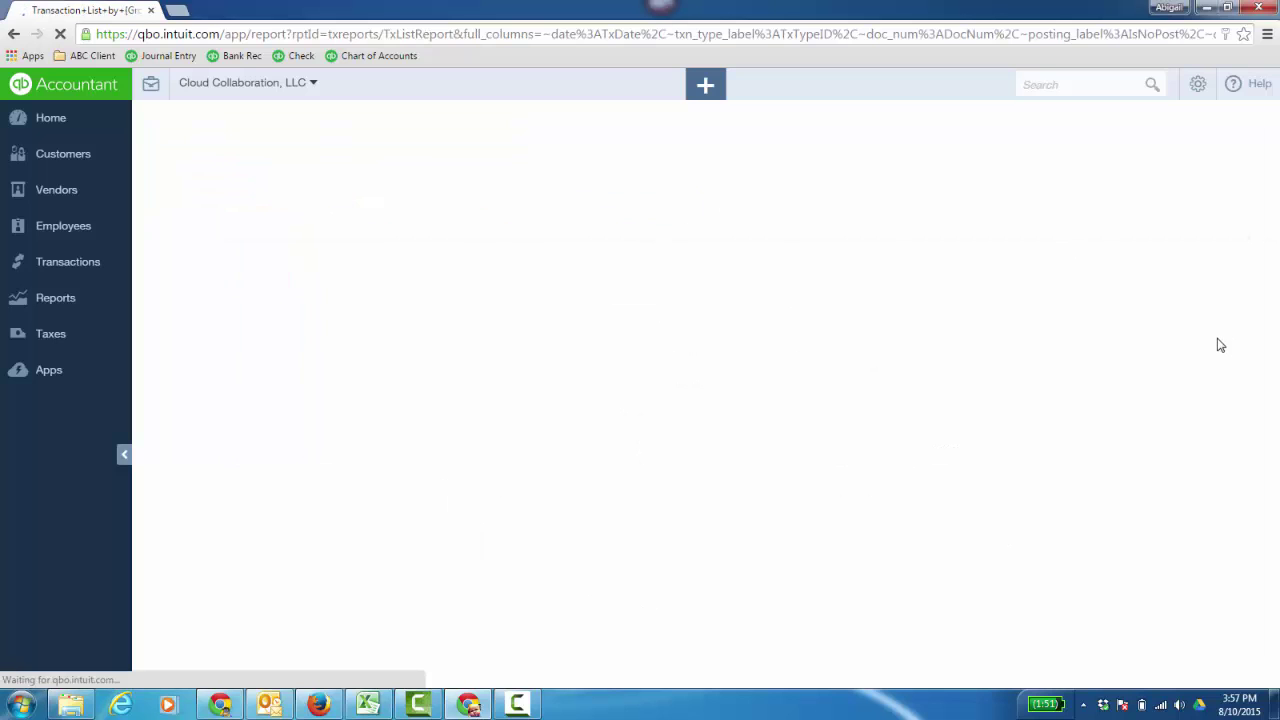
scroll(1095, 343, down, 2)
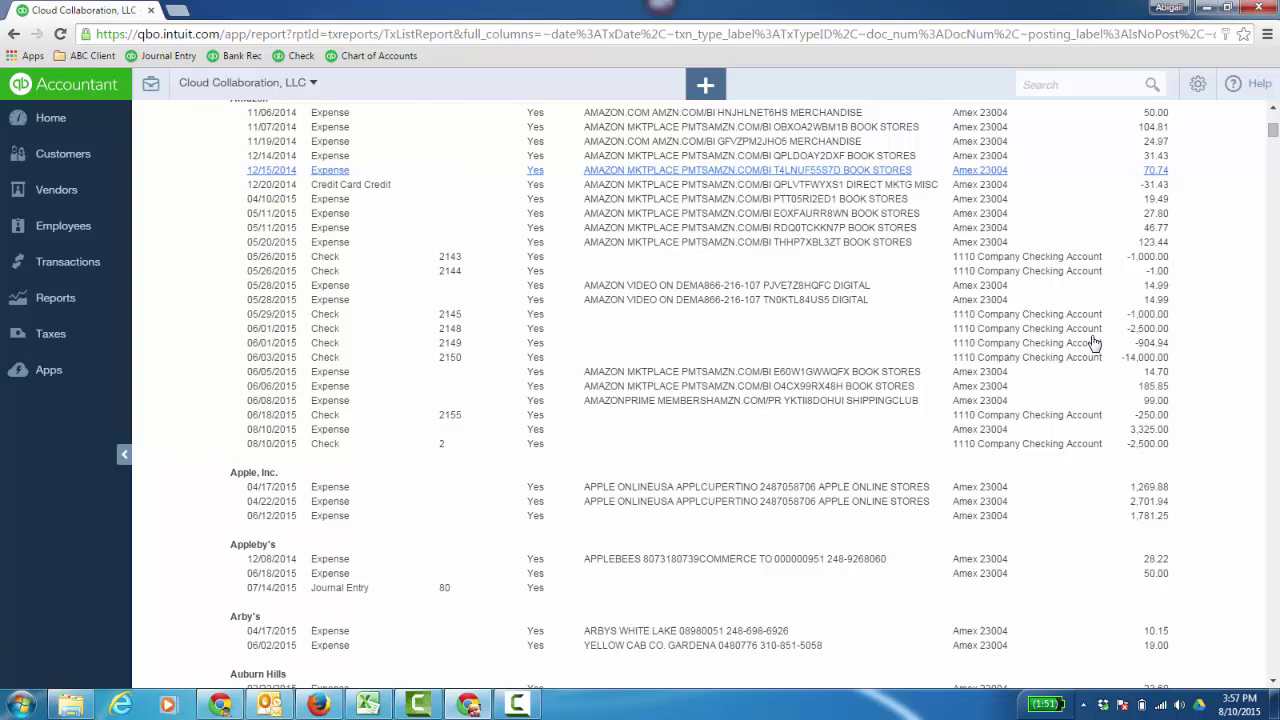
scroll(1095, 343, down, 2)
scroll(1063, 314, up, 3)
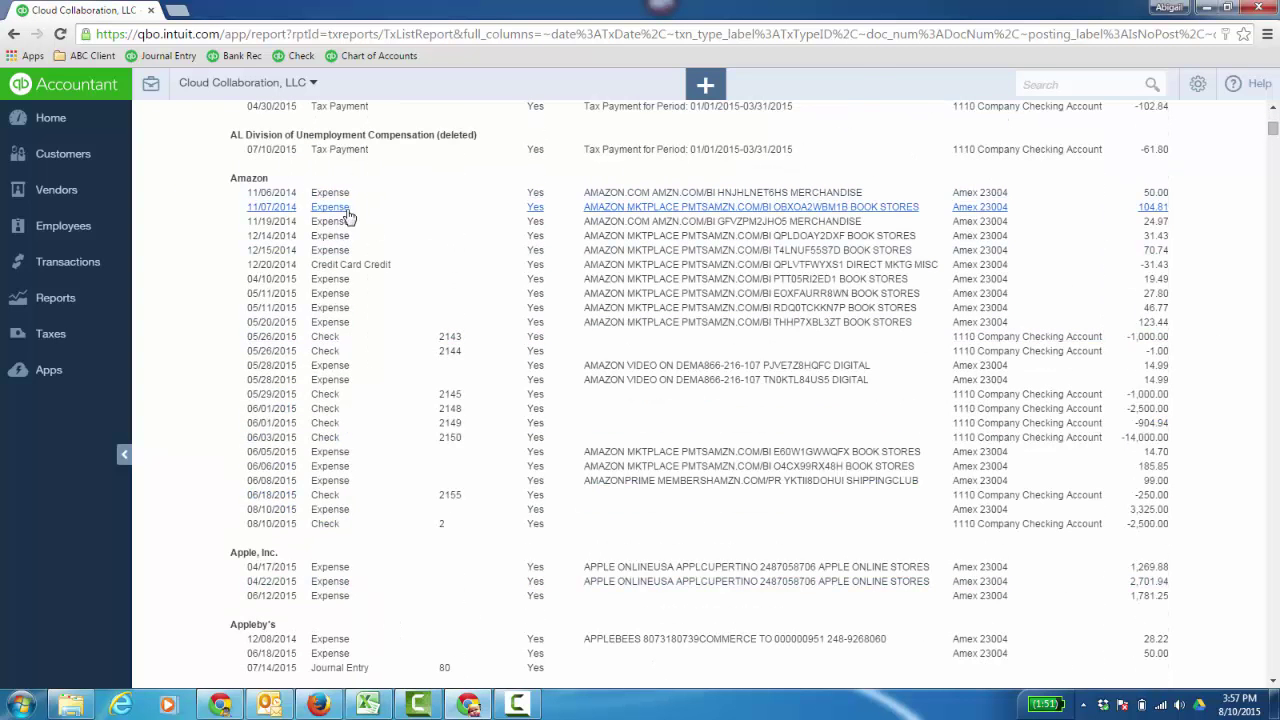
scroll(434, 256, up, 5)
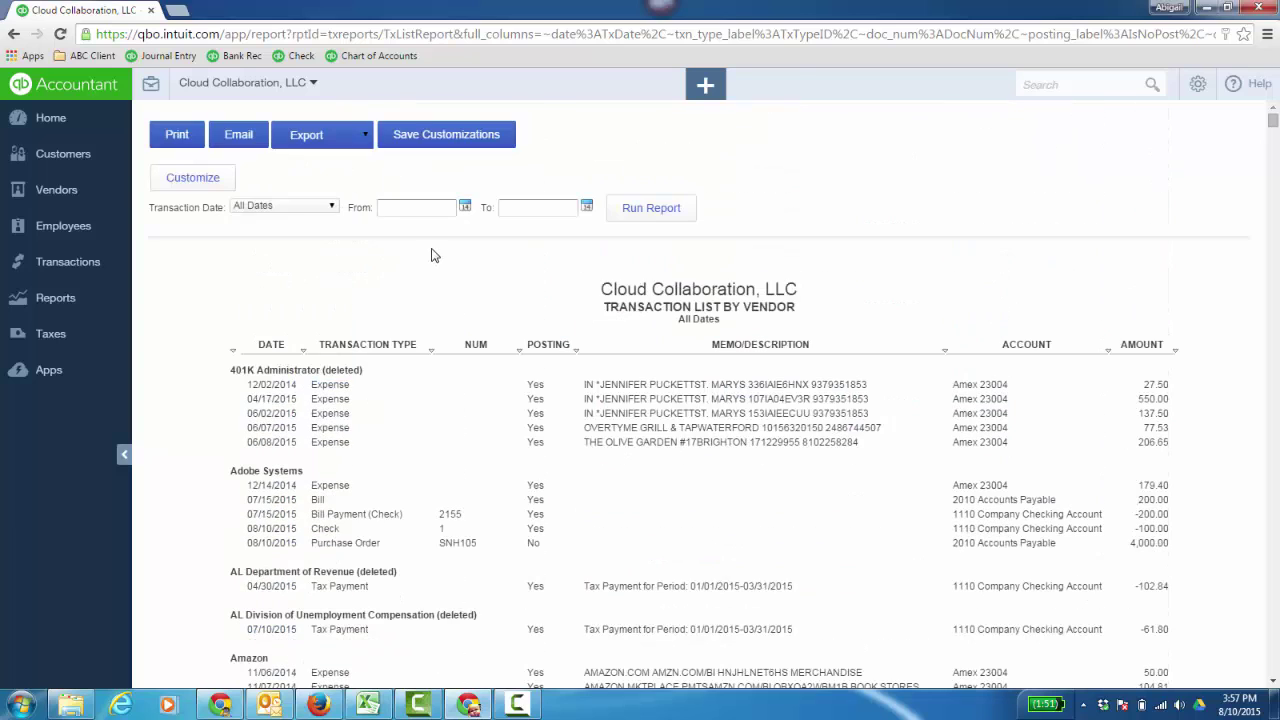
Scroll through the Expenses by Vendor Summary report, then return to the Vendors list
click(55, 297)
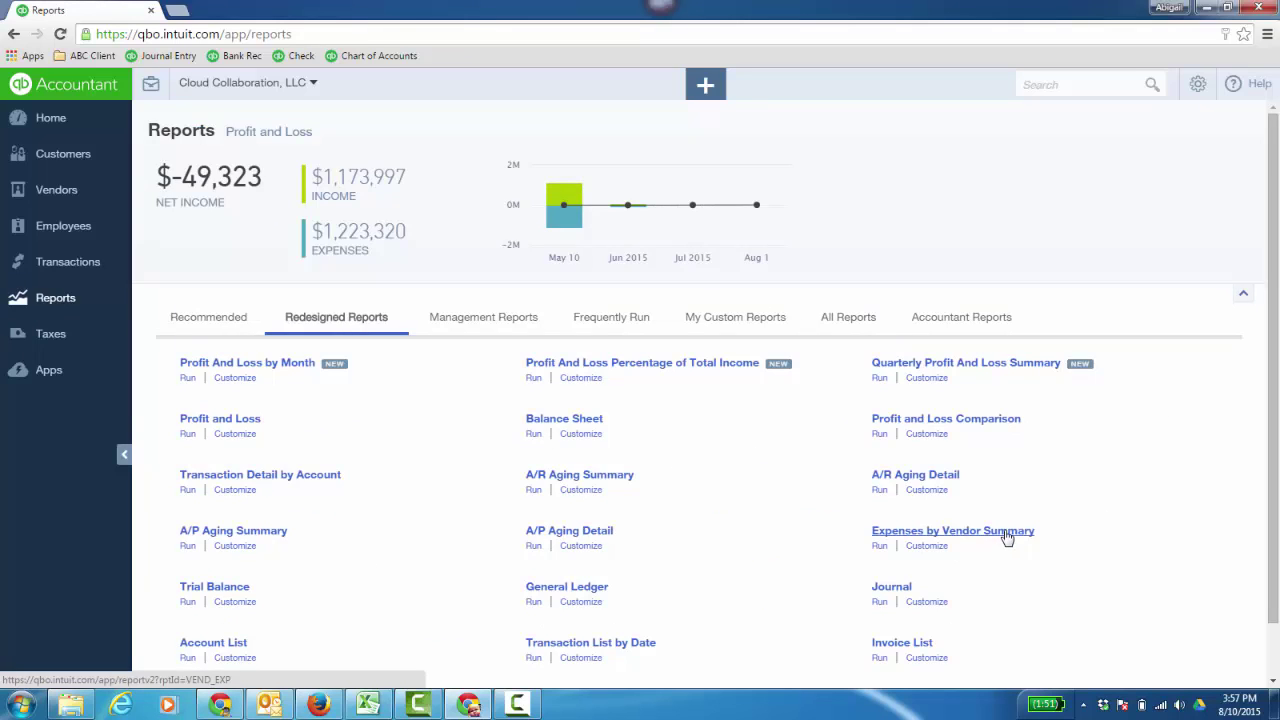
click(1006, 537)
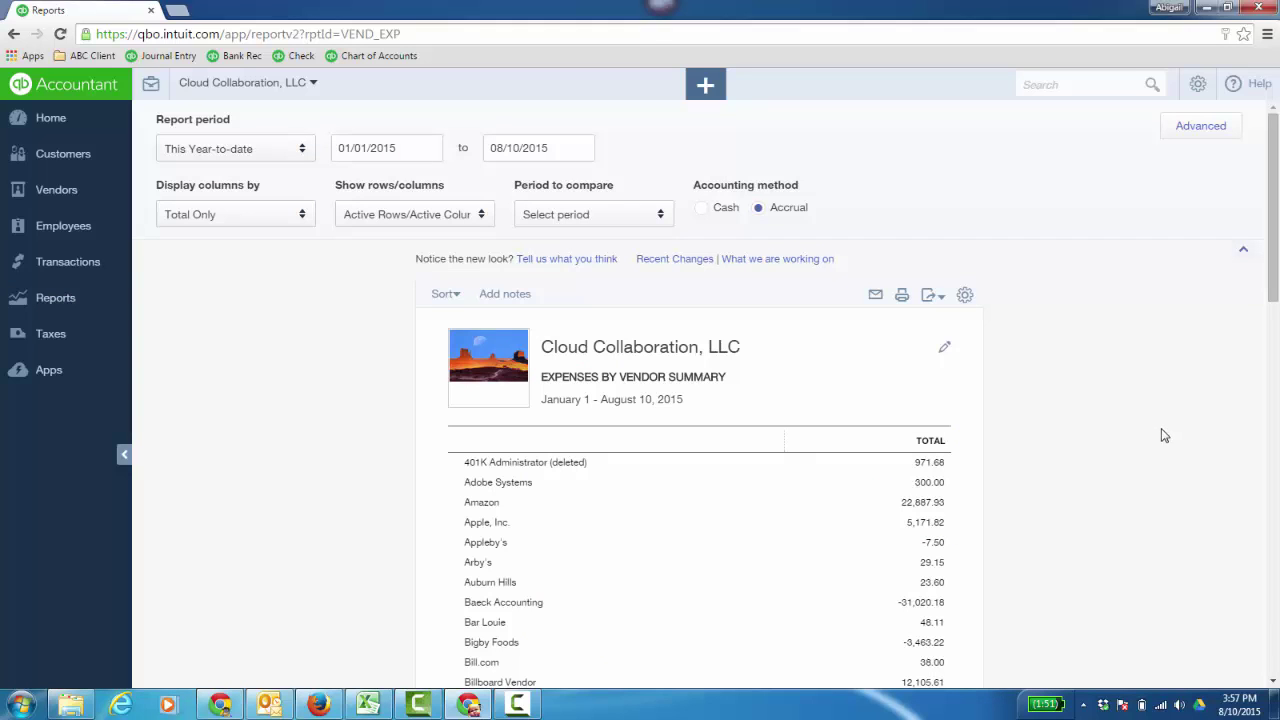
scroll(1153, 420, down, 4)
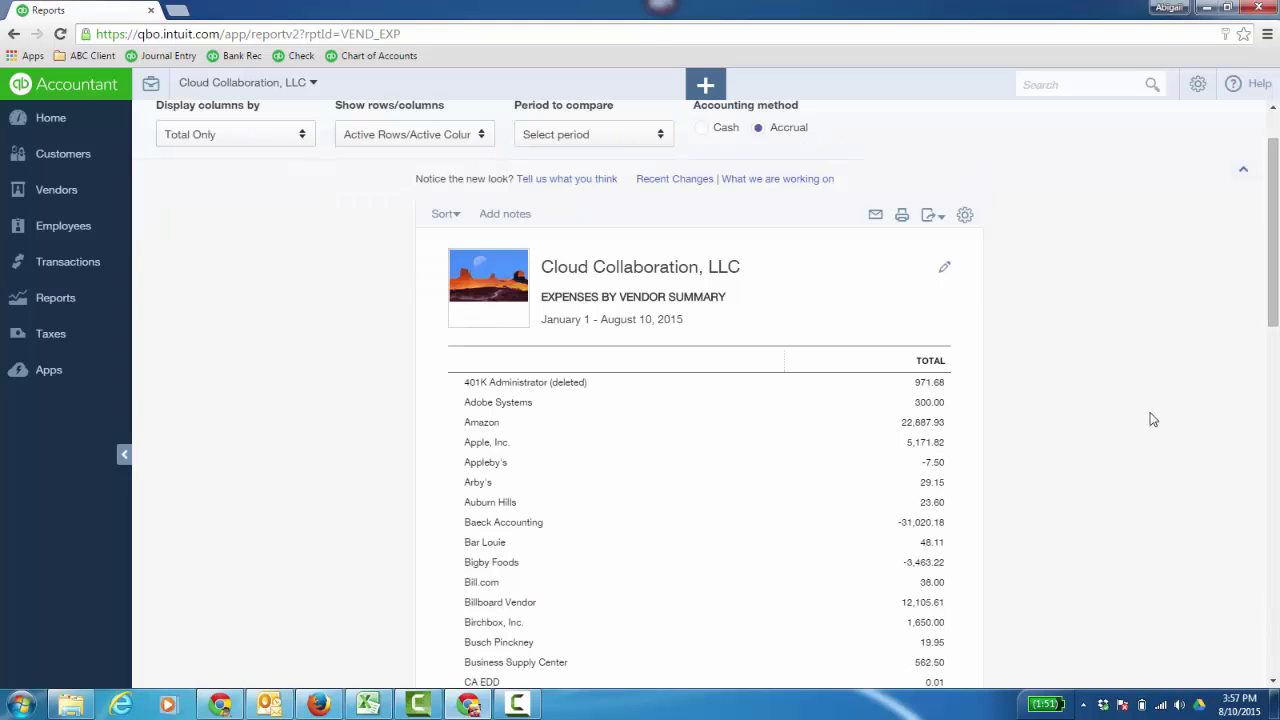
scroll(1151, 427, down, 6)
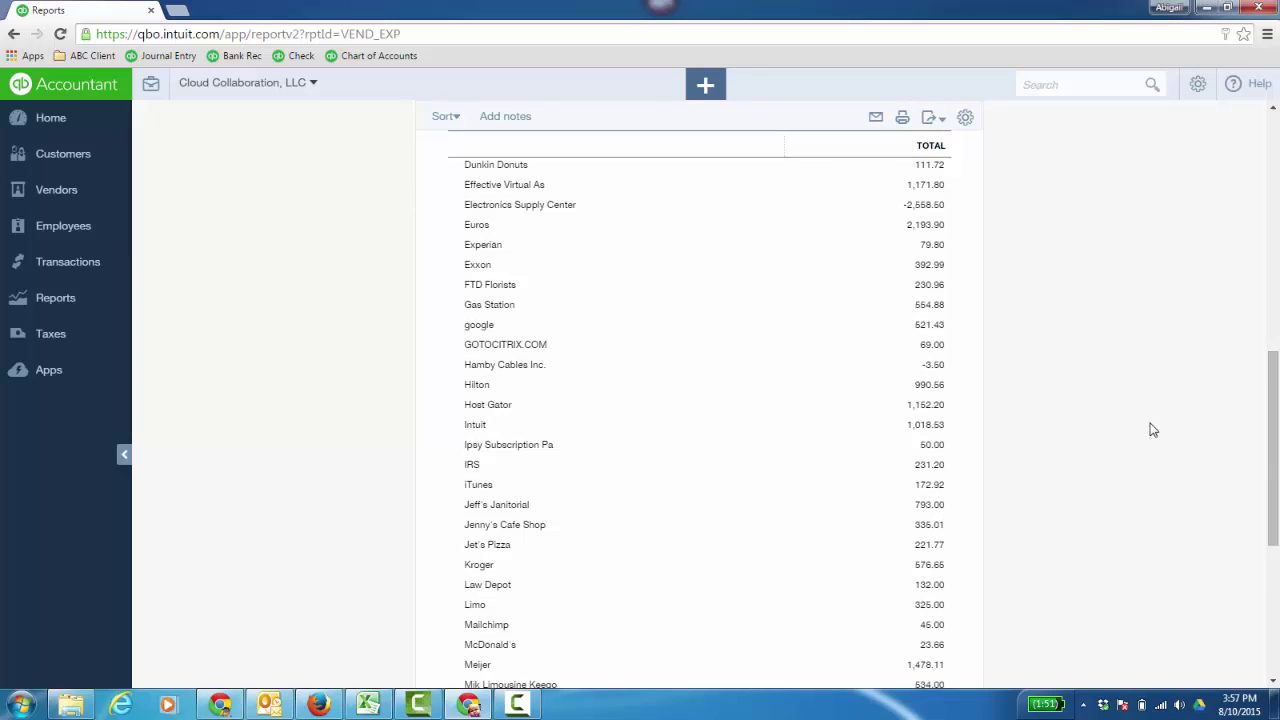
key(alt+Left)
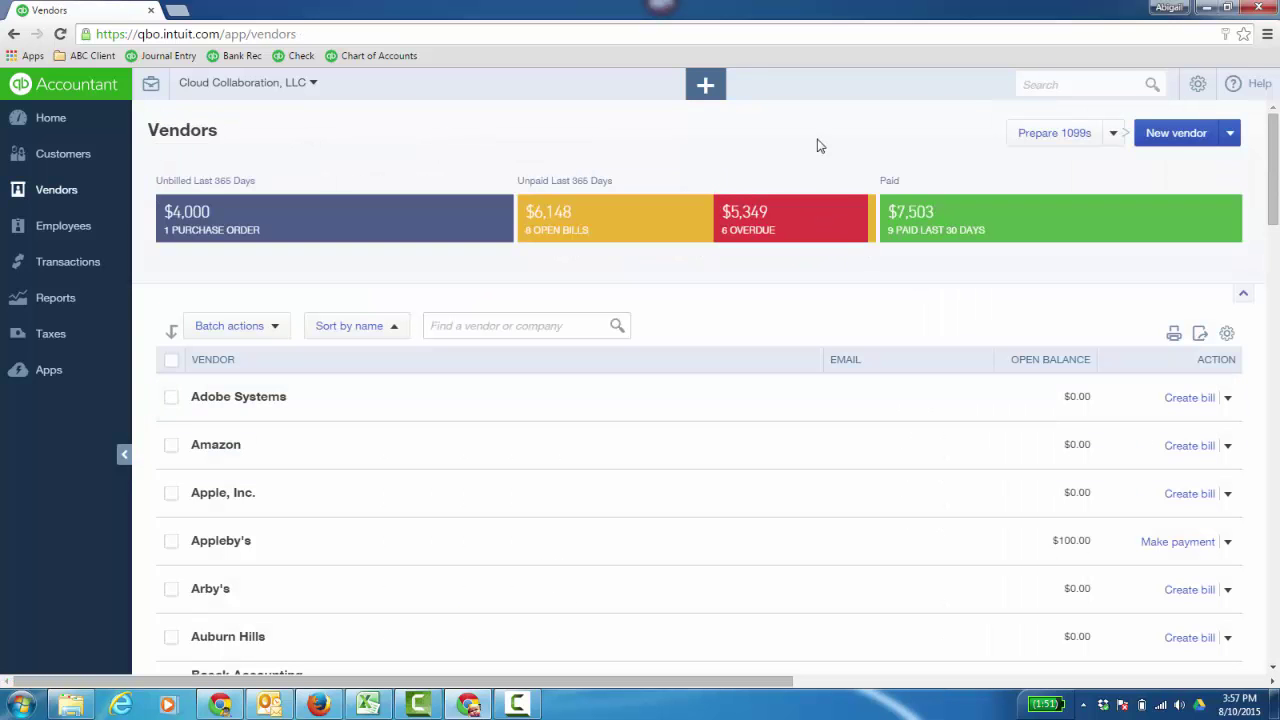
Check the Expenses list's new transaction options, then filter Vendors to the open purchase order
click(705, 84)
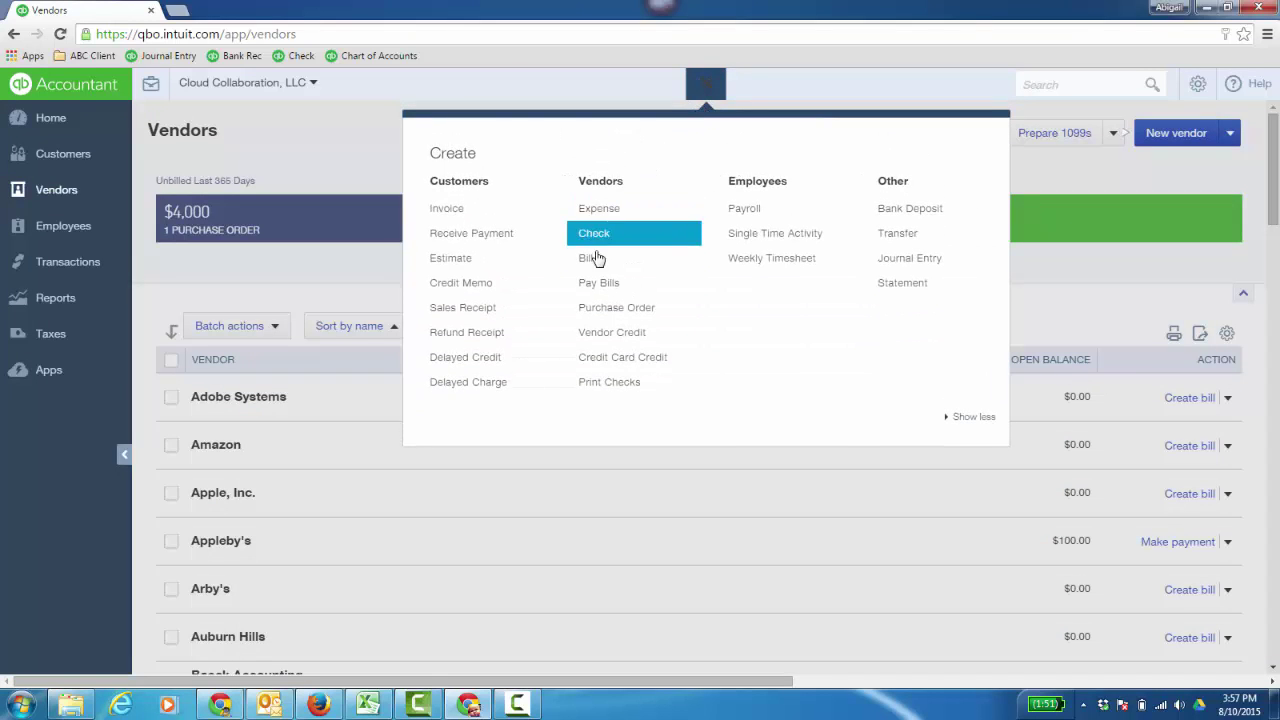
click(853, 92)
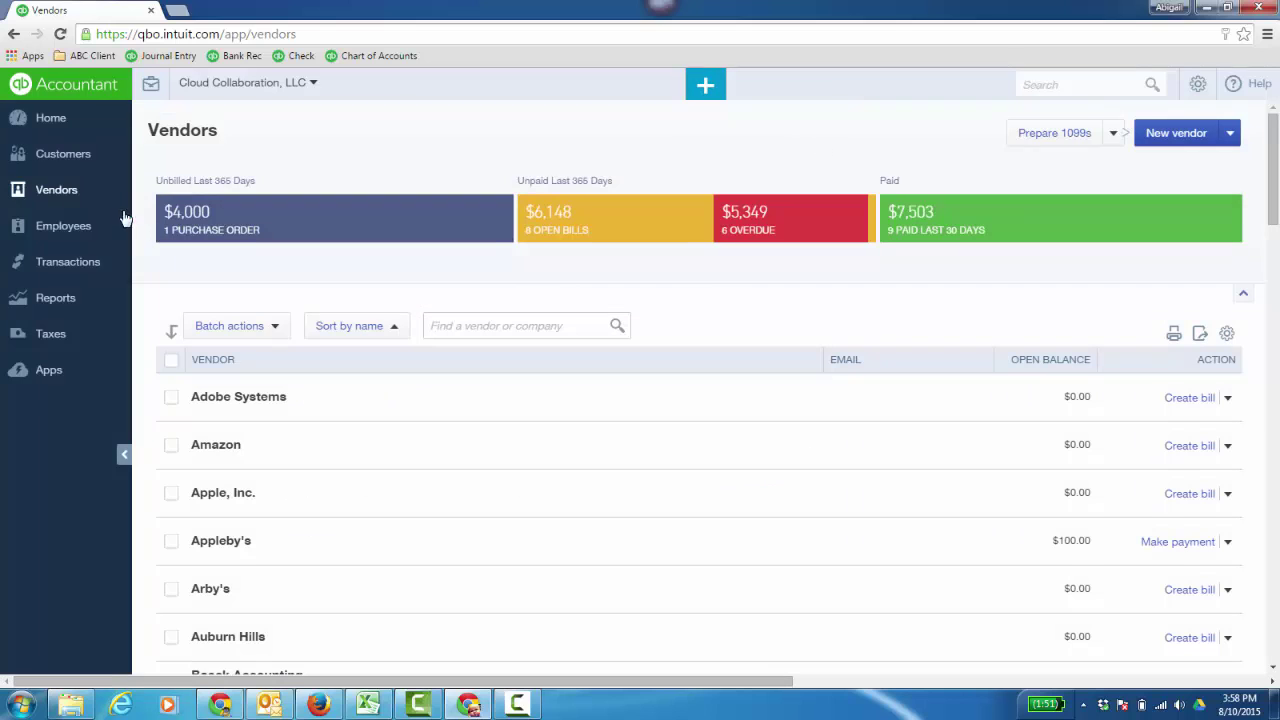
mouse_move(110, 262)
click(83, 341)
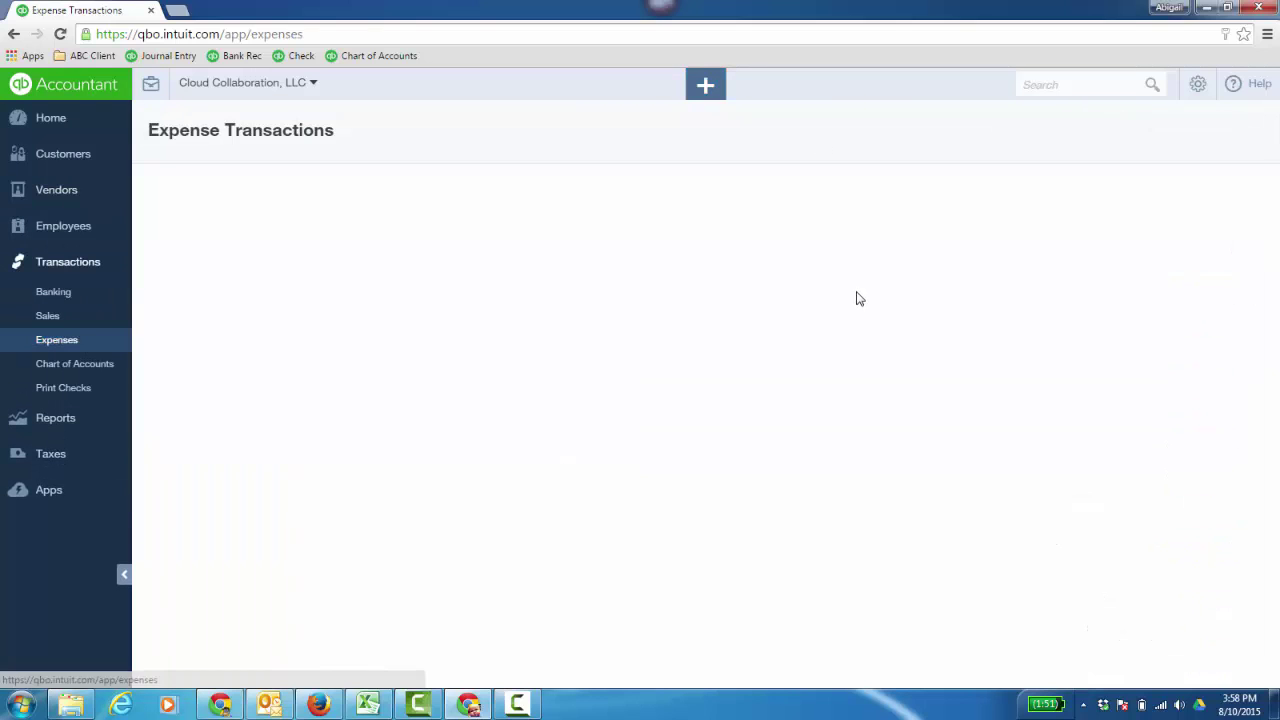
click(1225, 139)
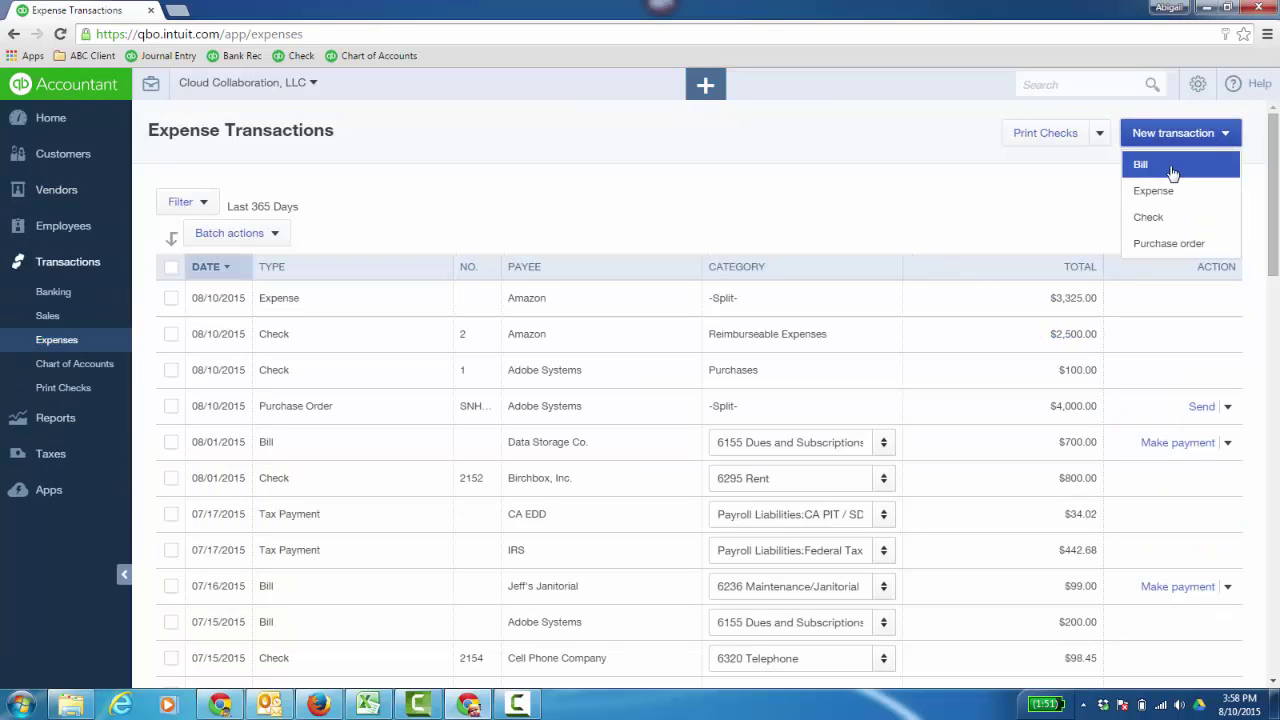
click(865, 208)
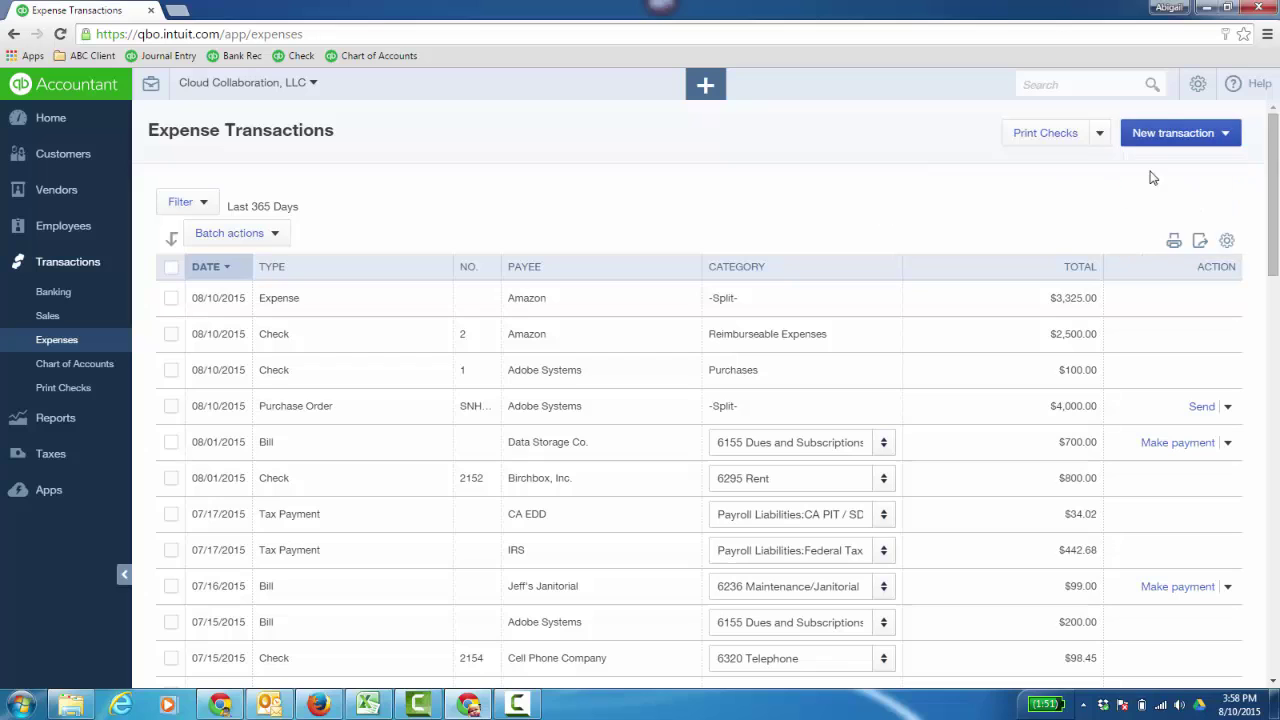
click(1100, 136)
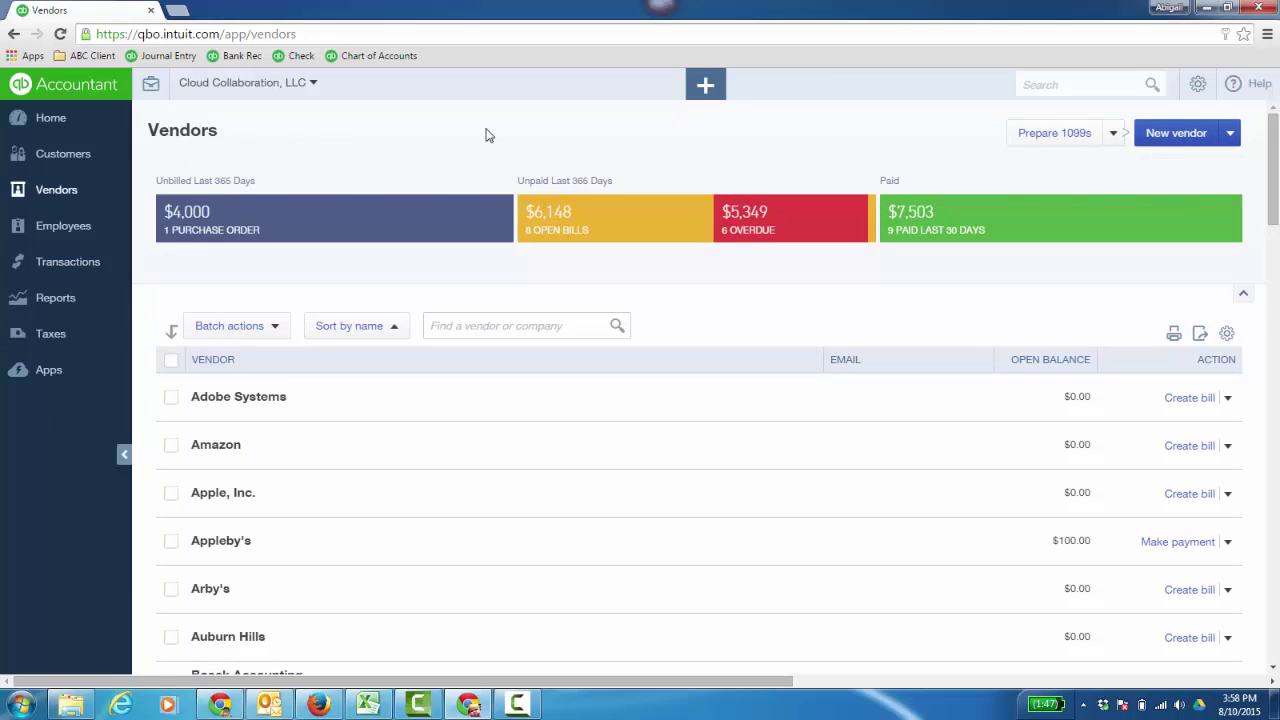
click(305, 222)
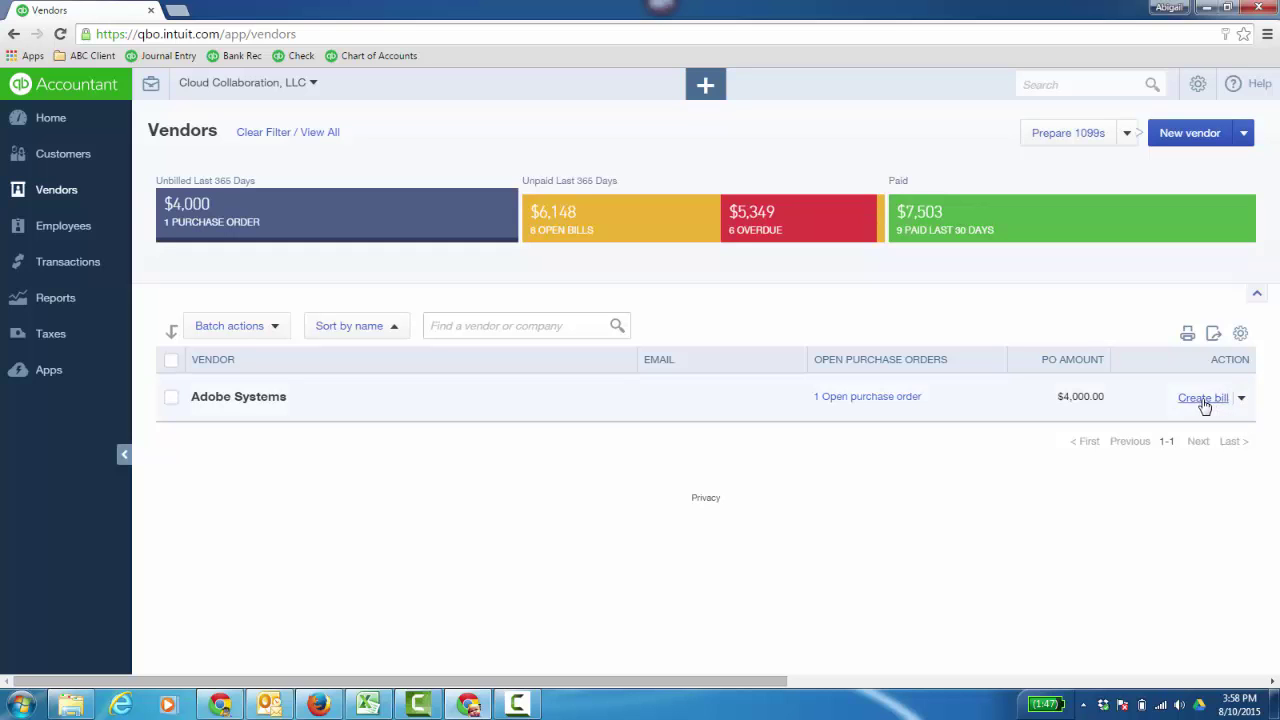
Create and save a bill for Adobe Systems from its $4,000.00 purchase order
click(705, 88)
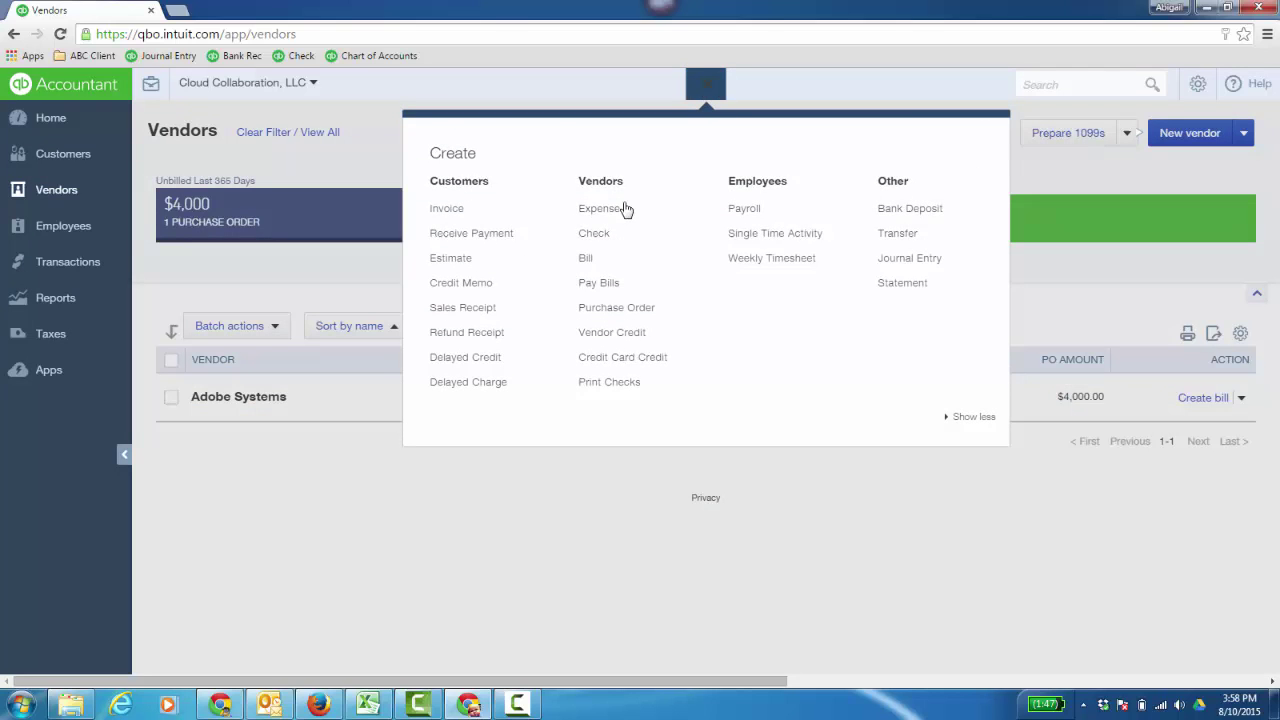
click(600, 264)
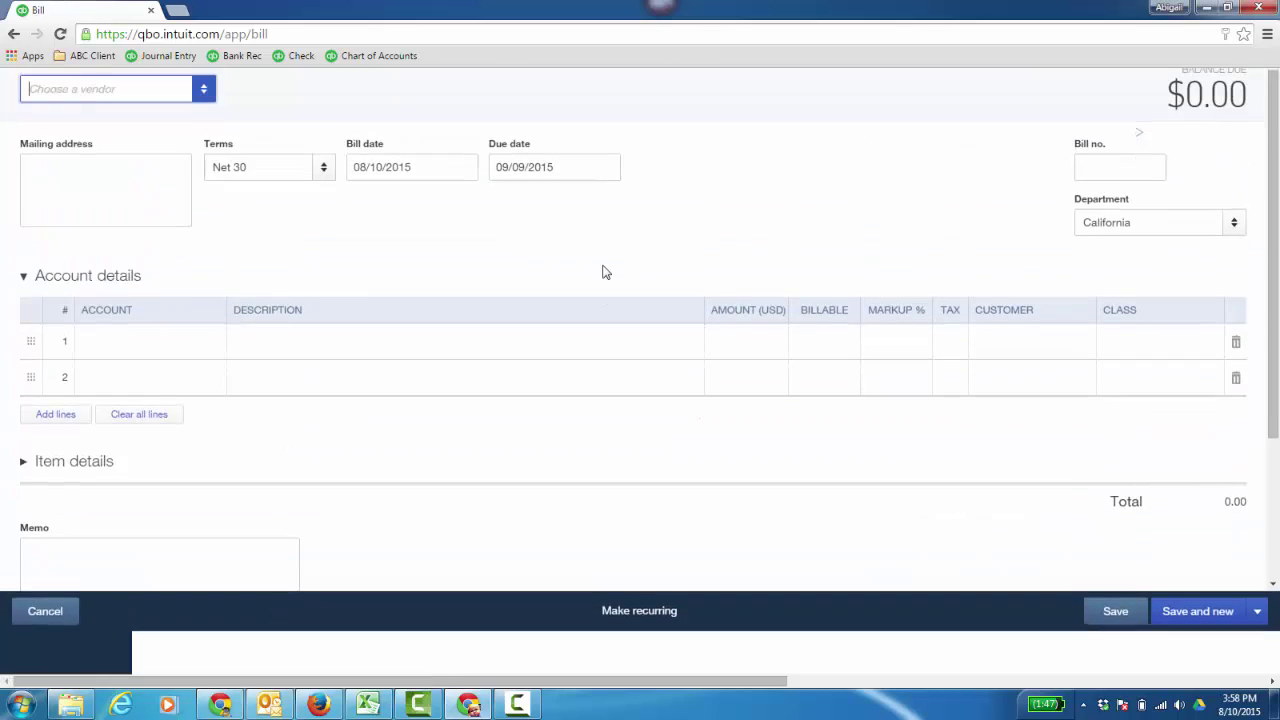
click(203, 148)
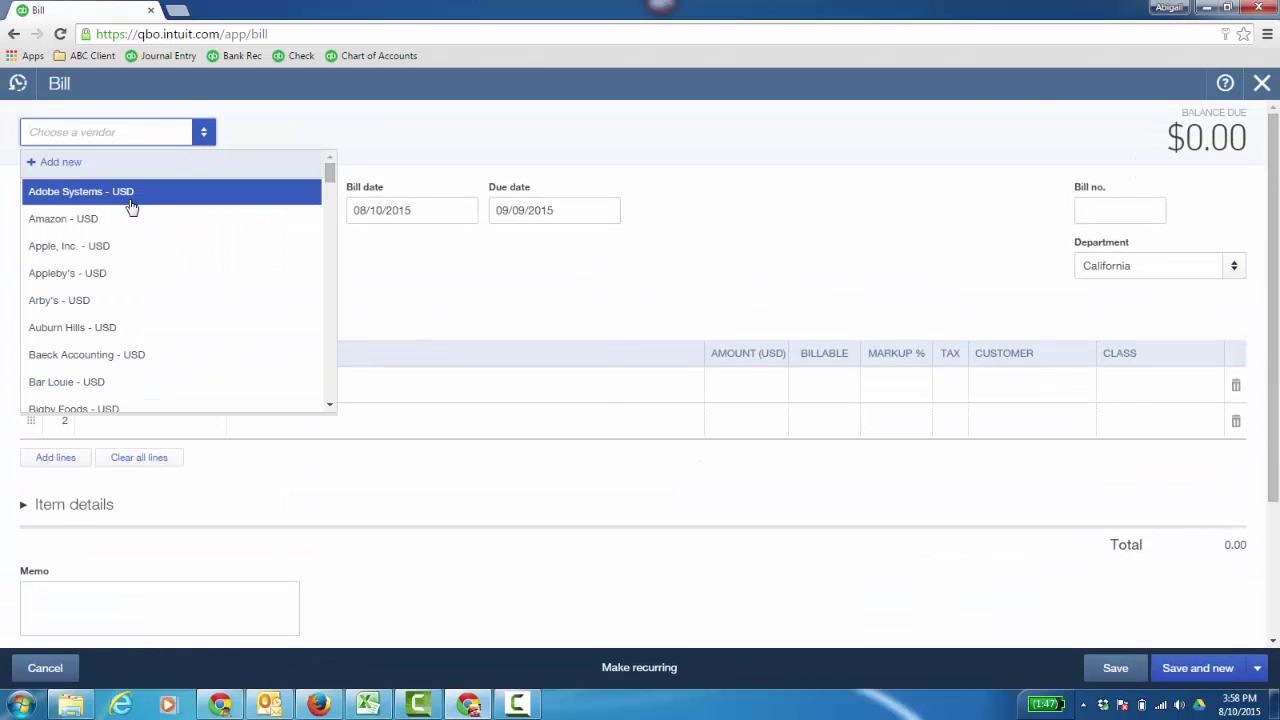
click(129, 206)
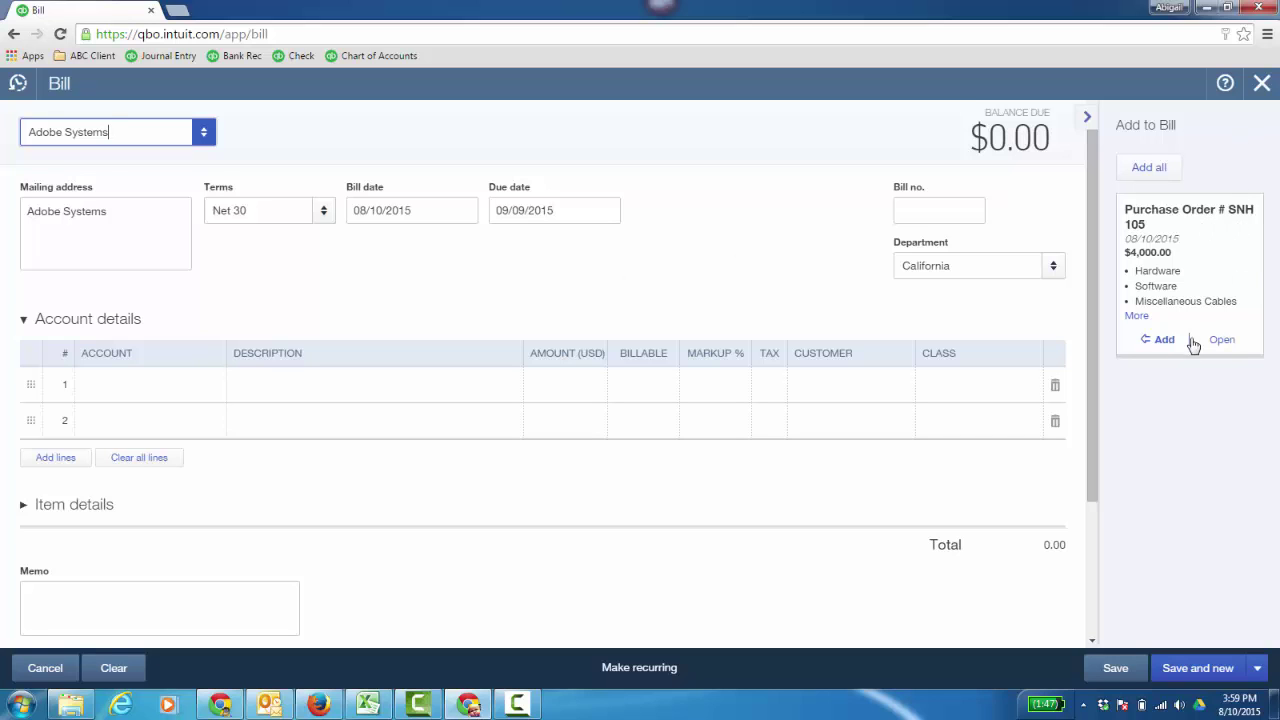
click(1162, 340)
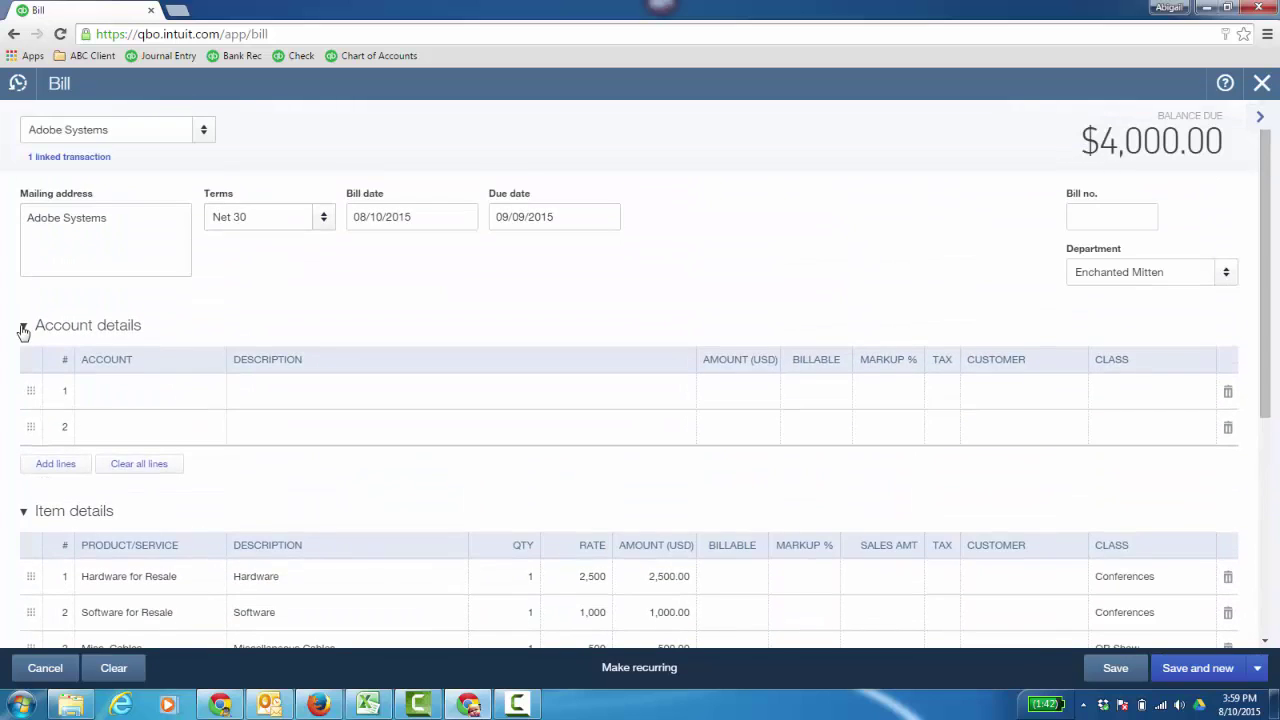
click(23, 325)
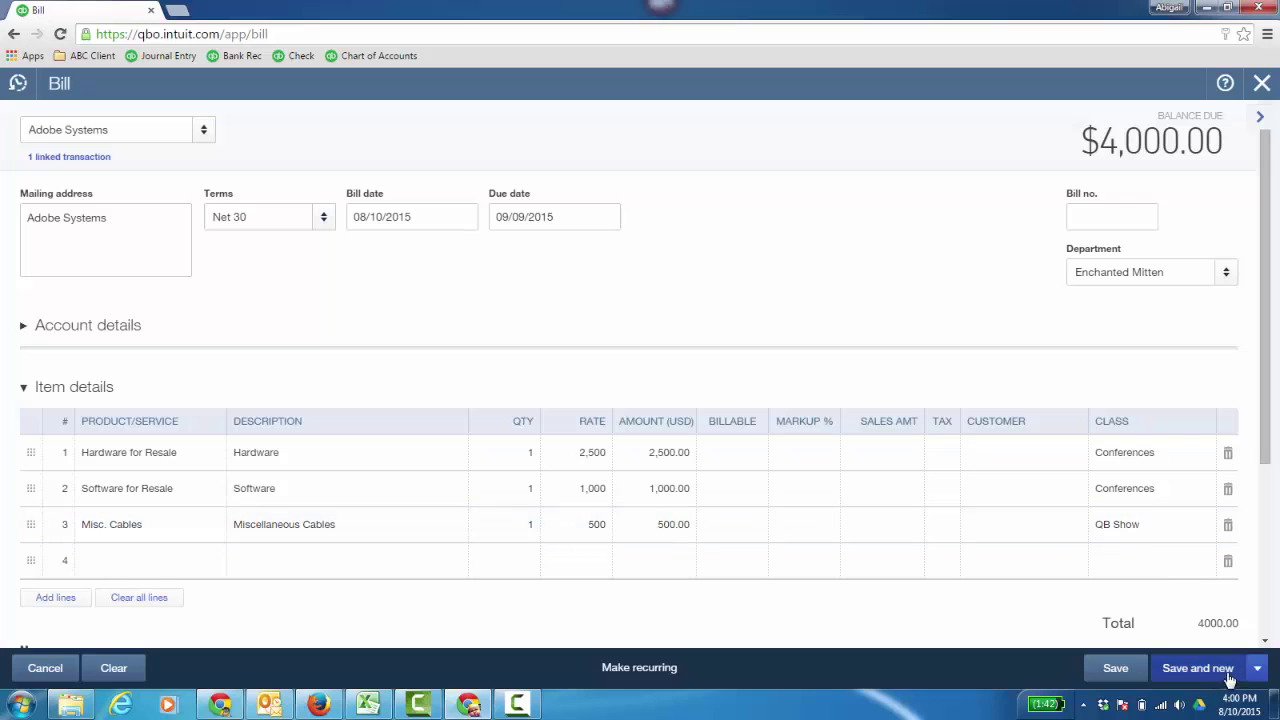
mouse_move(1217, 678)
click(1110, 674)
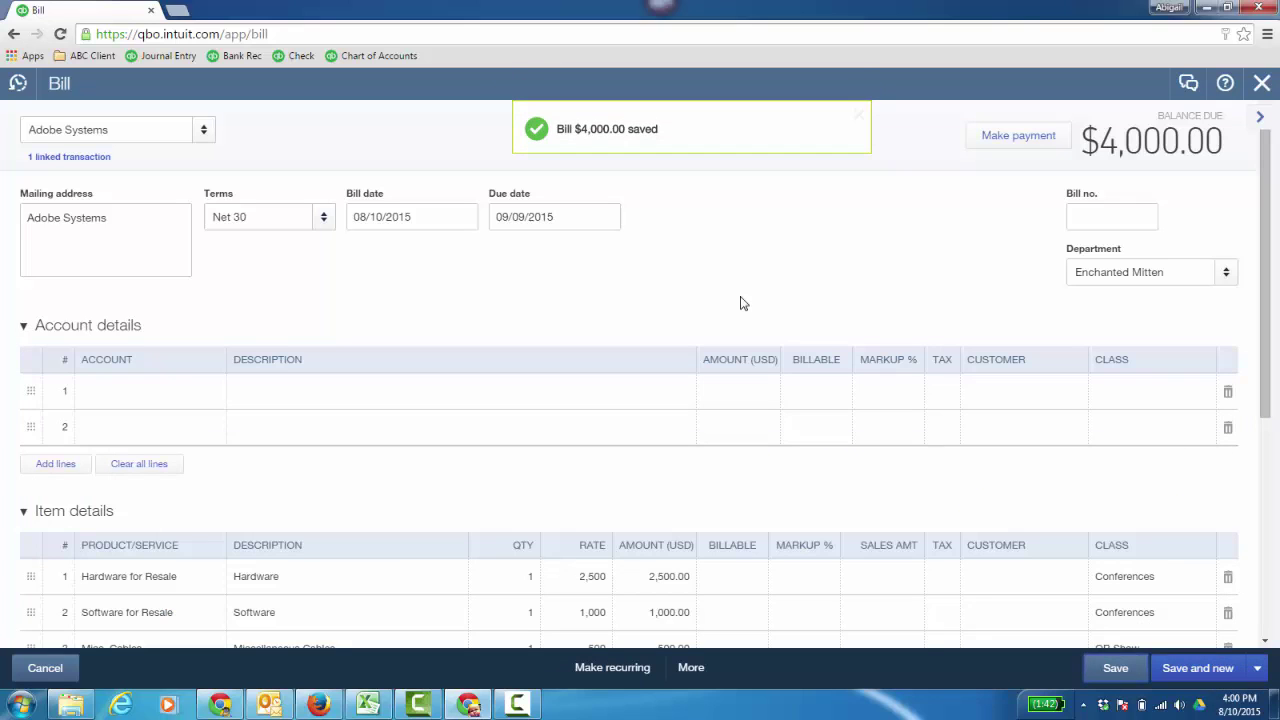
View the saved bill's transaction journal crediting Accounts Payable
click(695, 672)
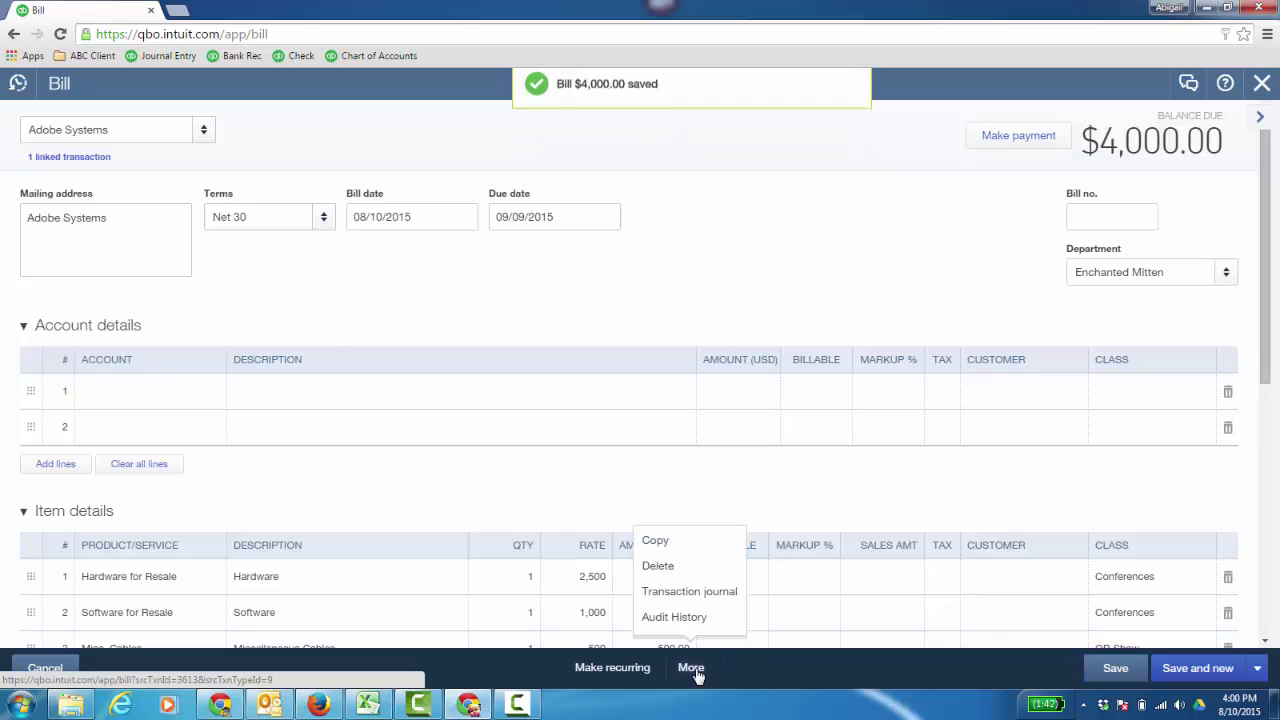
click(692, 592)
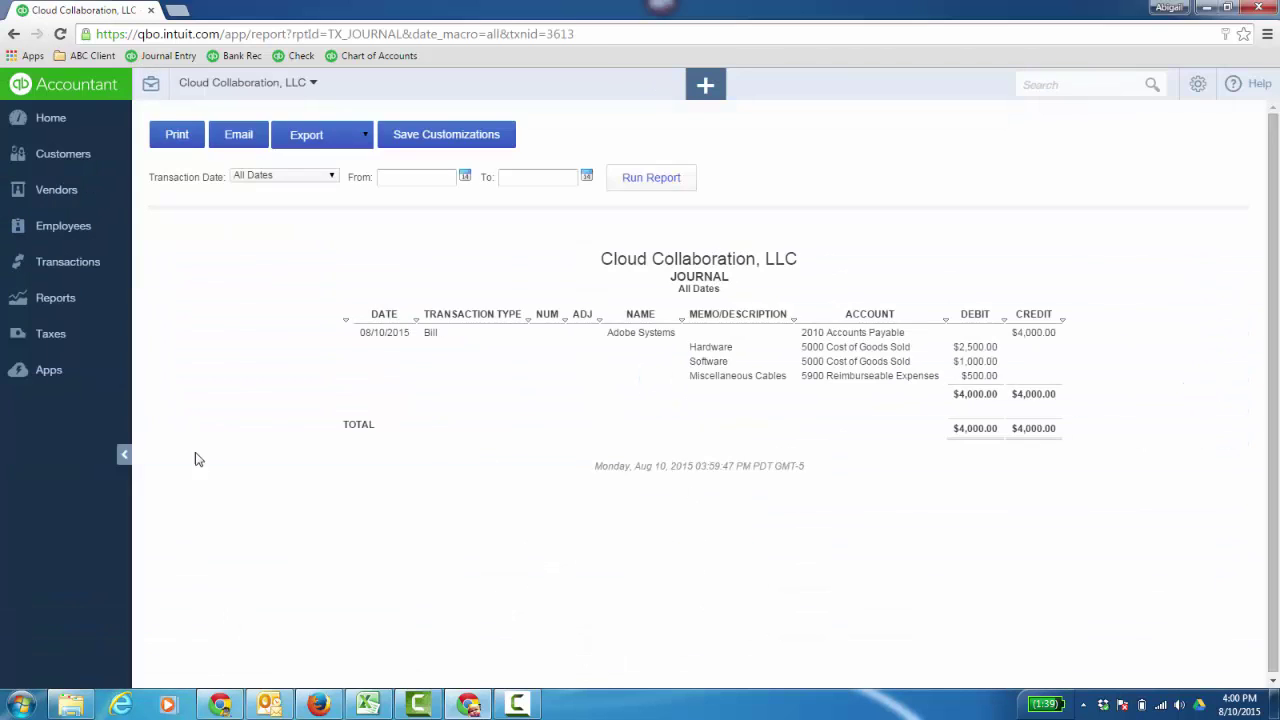
click(124, 455)
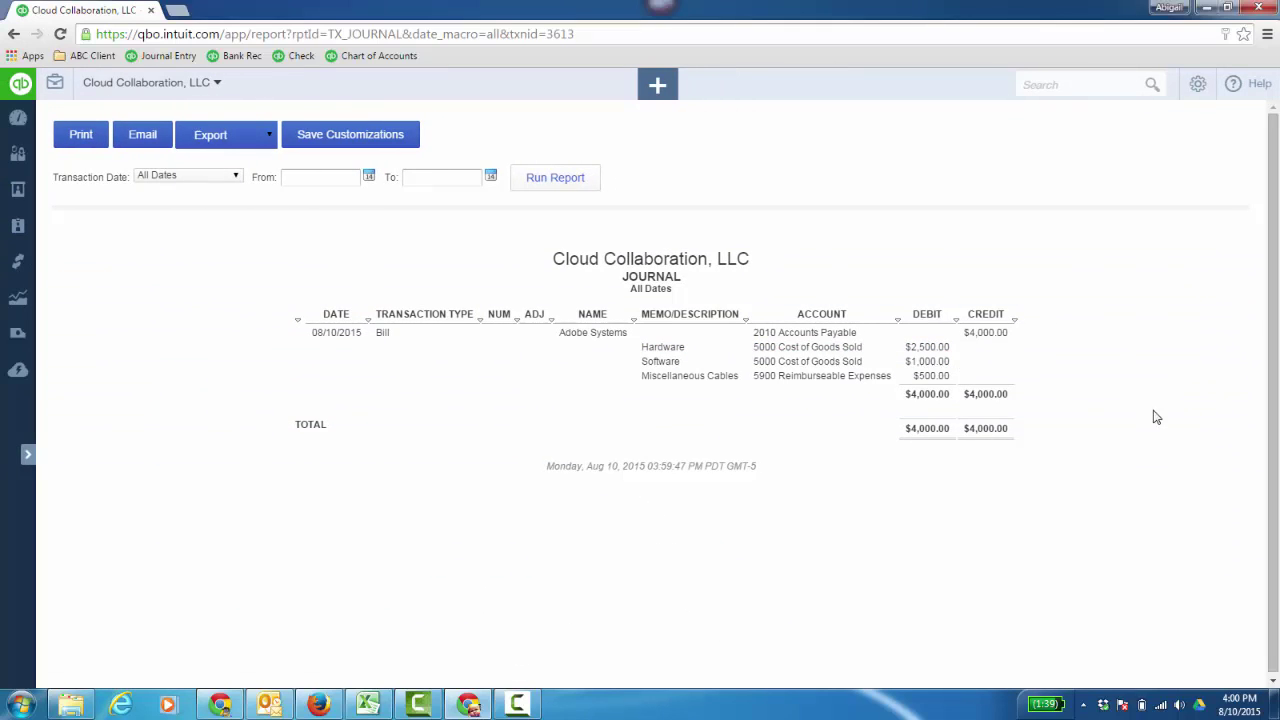
click(659, 89)
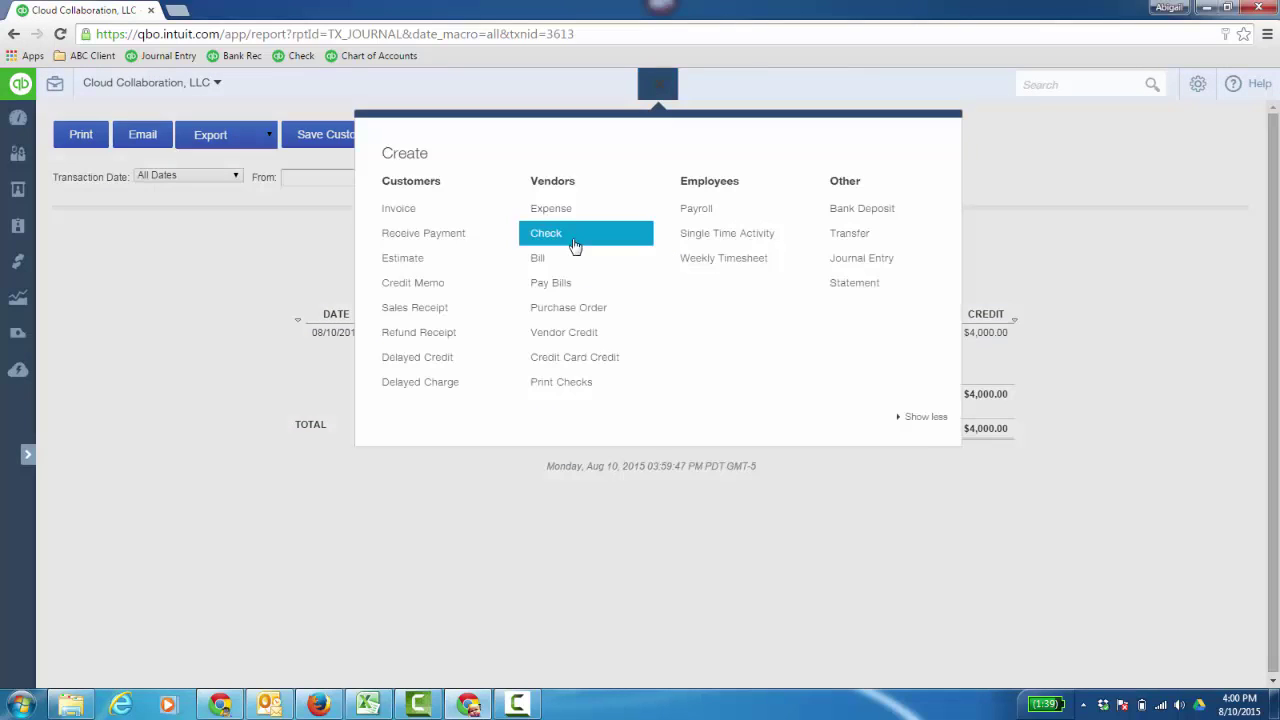
Pay all three $1,250.00 Baeck Accounting bills ($3,750.00 total) and save for check printing
click(579, 287)
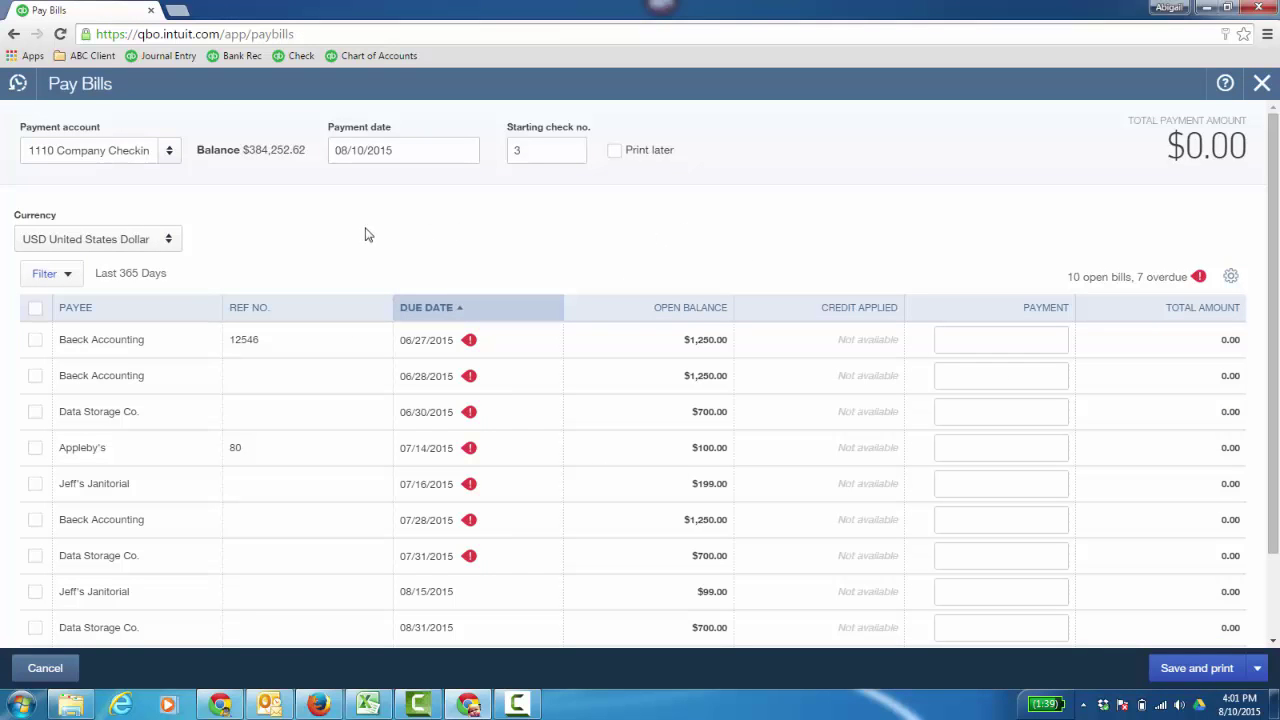
click(68, 275)
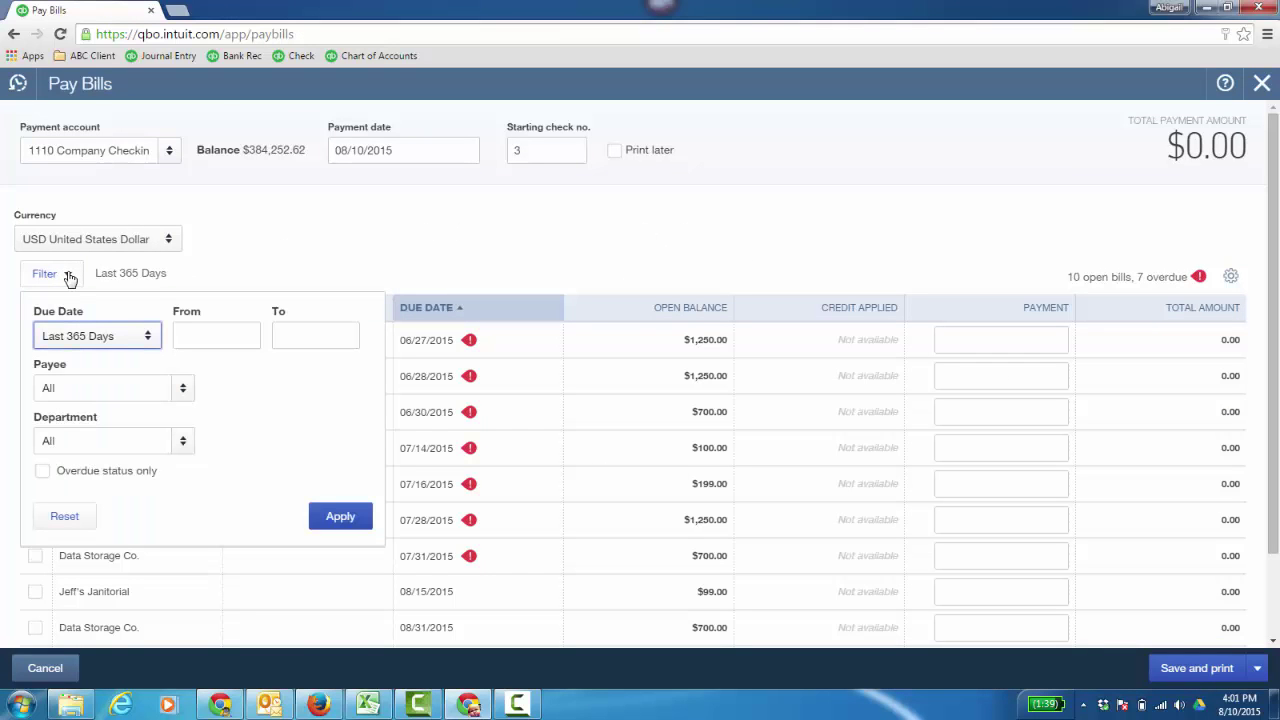
click(183, 392)
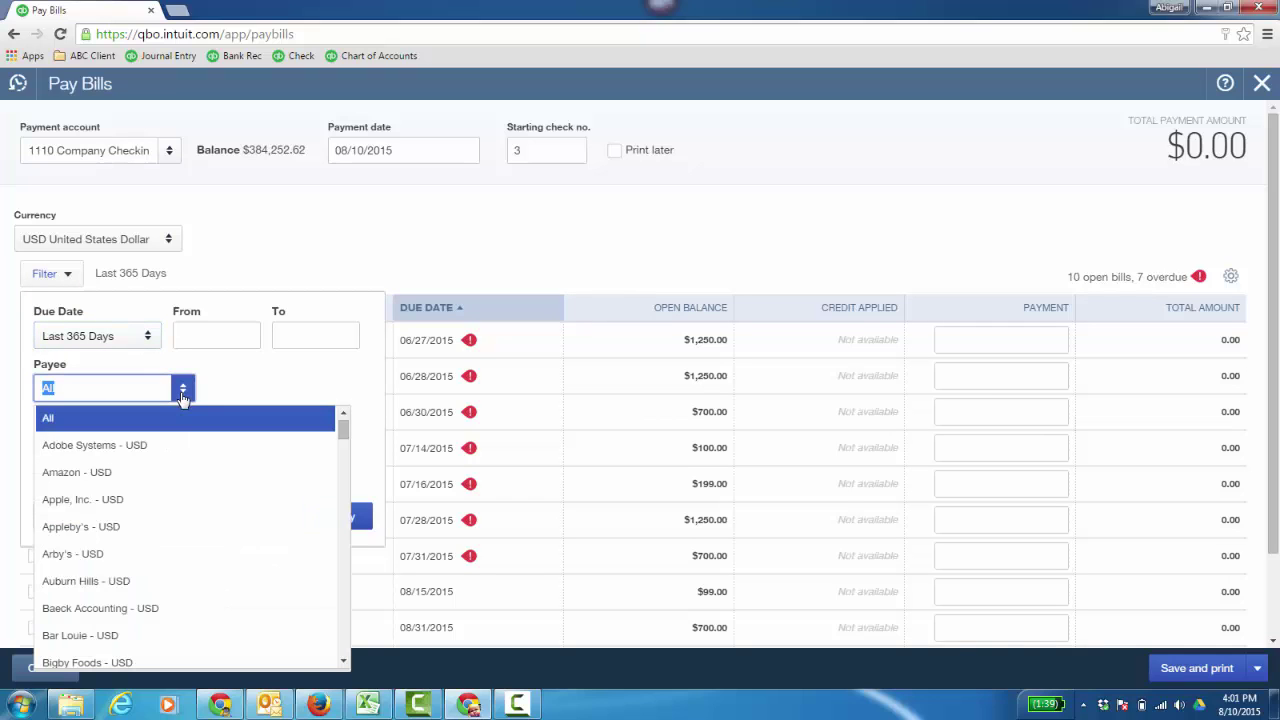
click(120, 610)
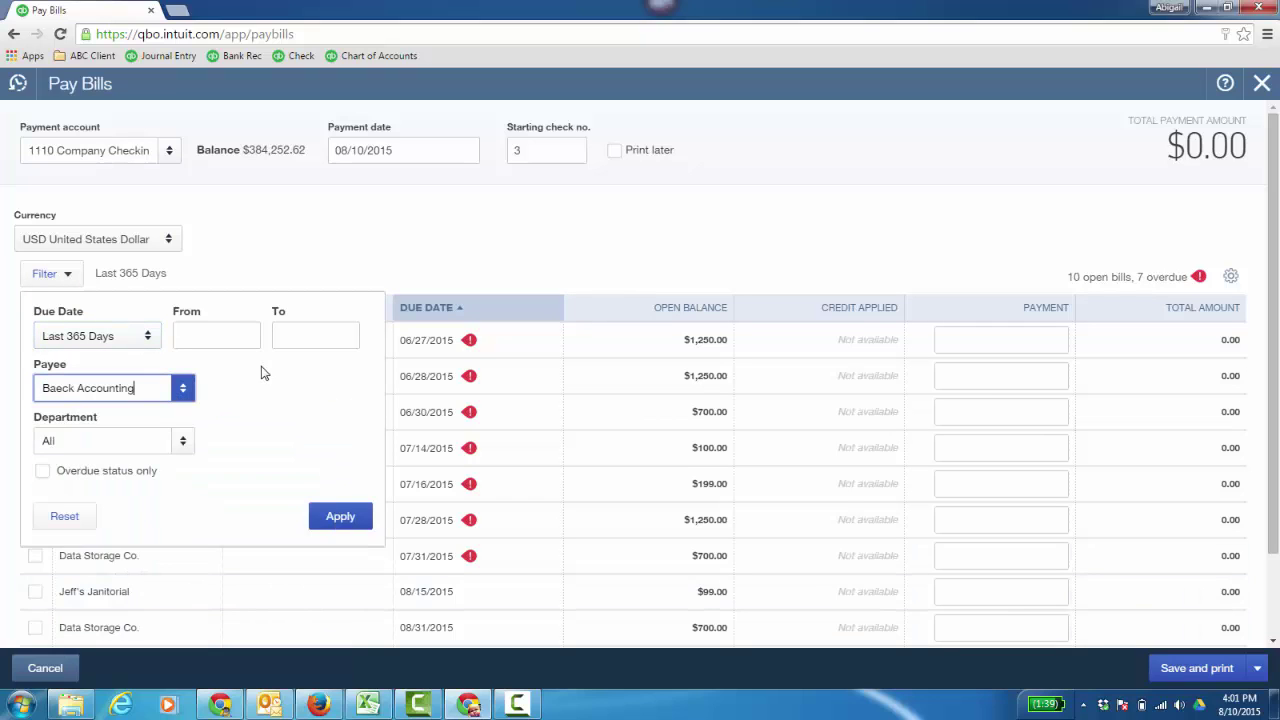
click(342, 522)
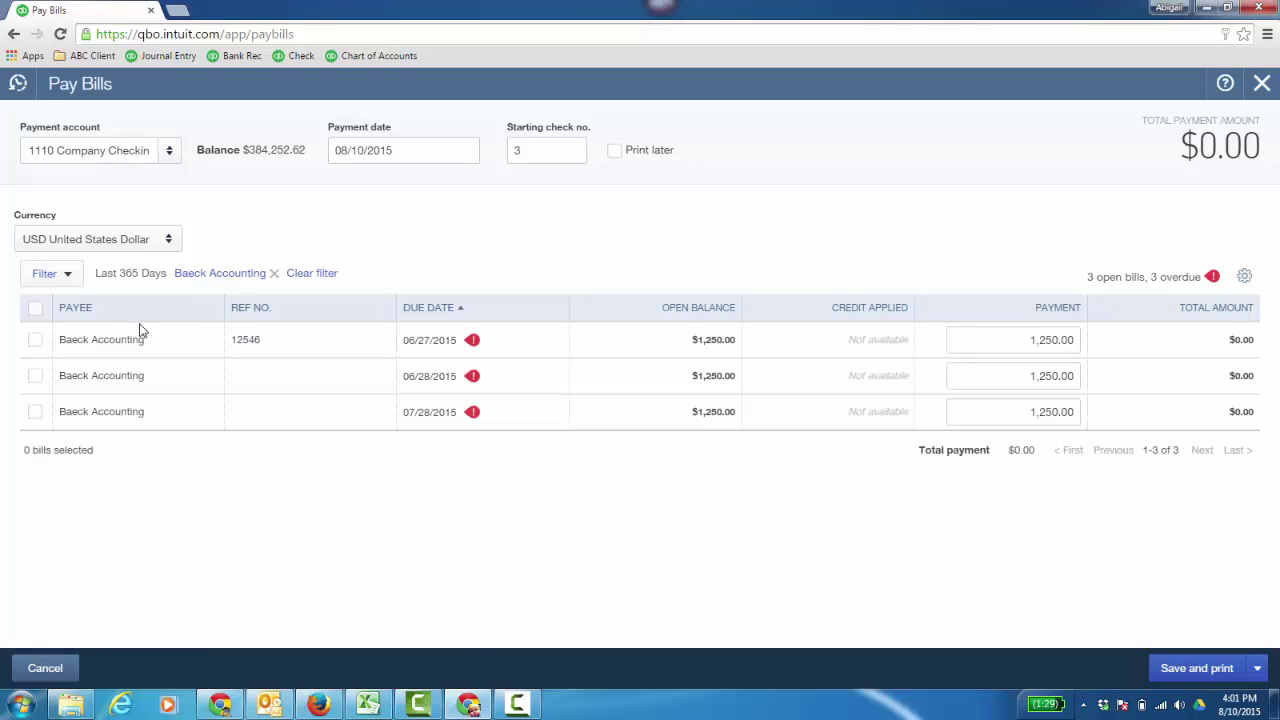
click(36, 309)
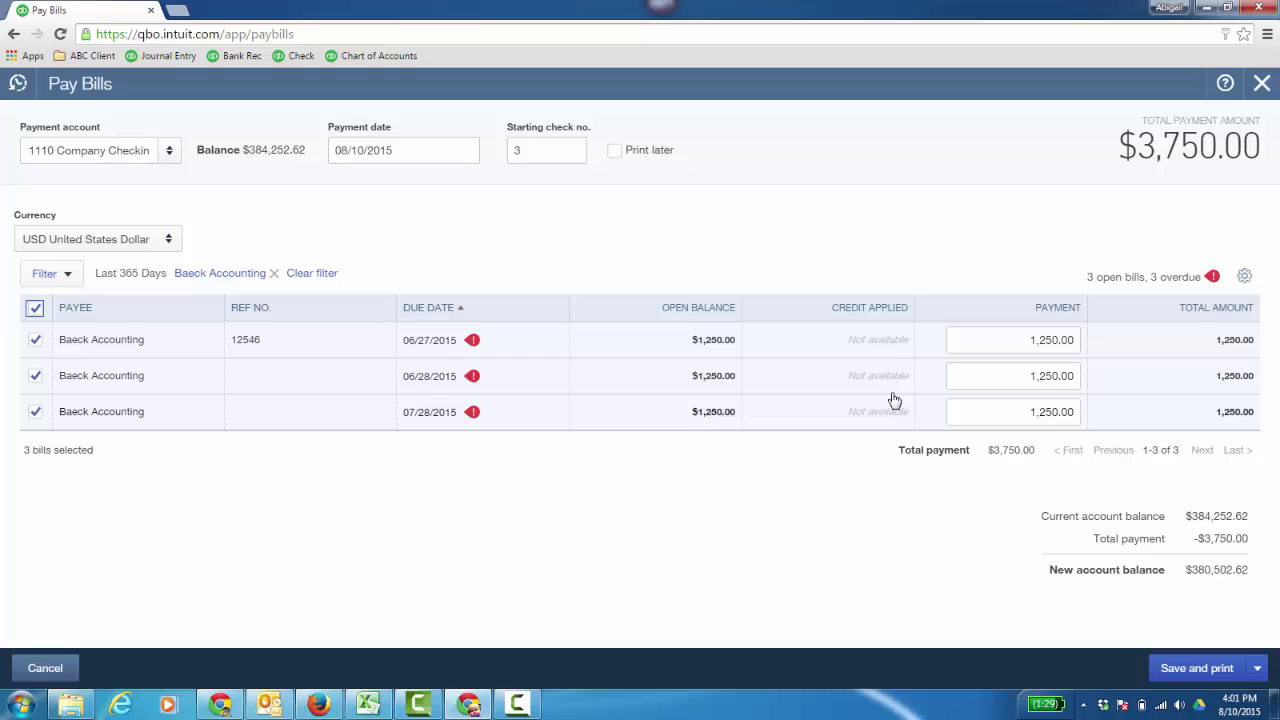
click(1200, 668)
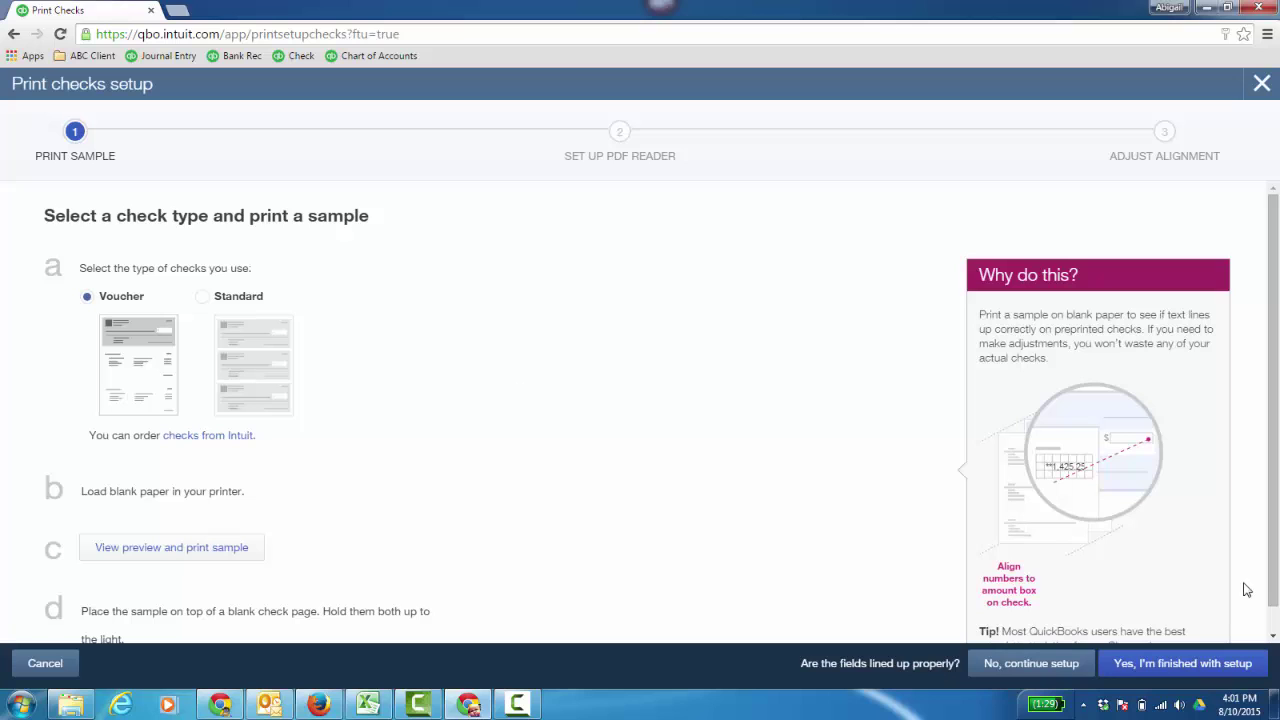
Confirm the check printing setup is finished, then go to the Reports page showing net income of $-53,323
click(1206, 674)
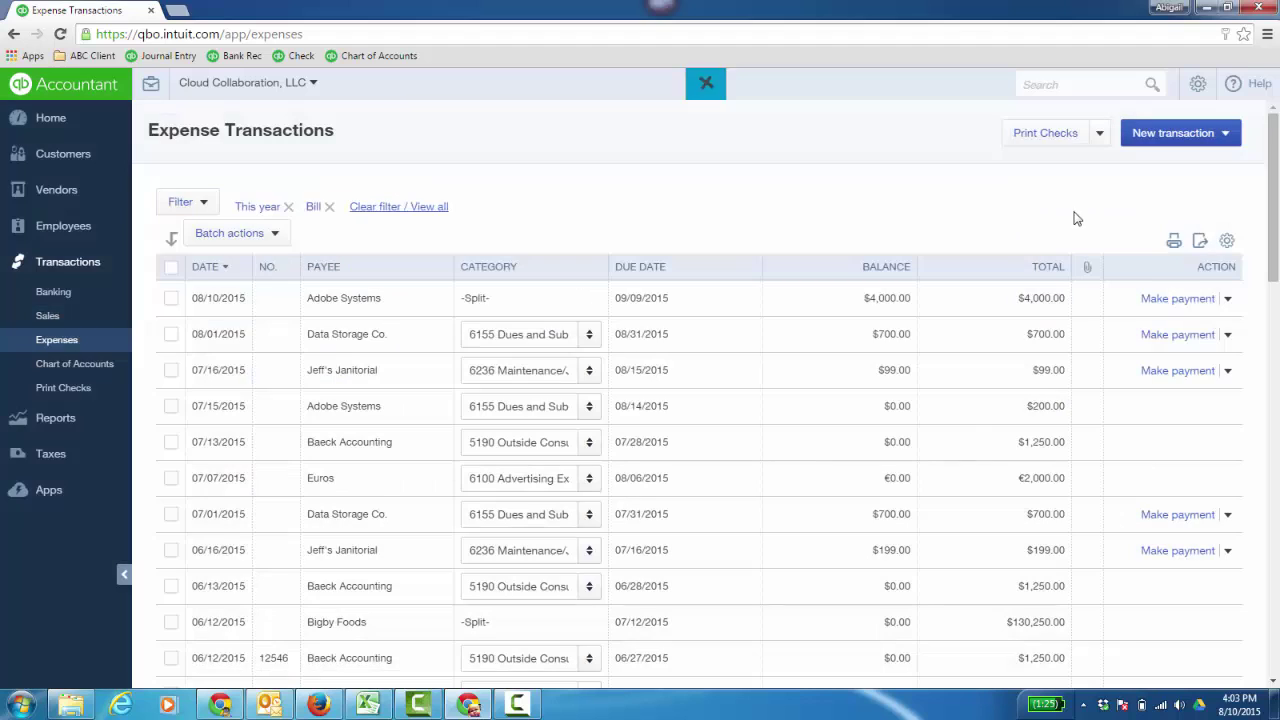
click(81, 431)
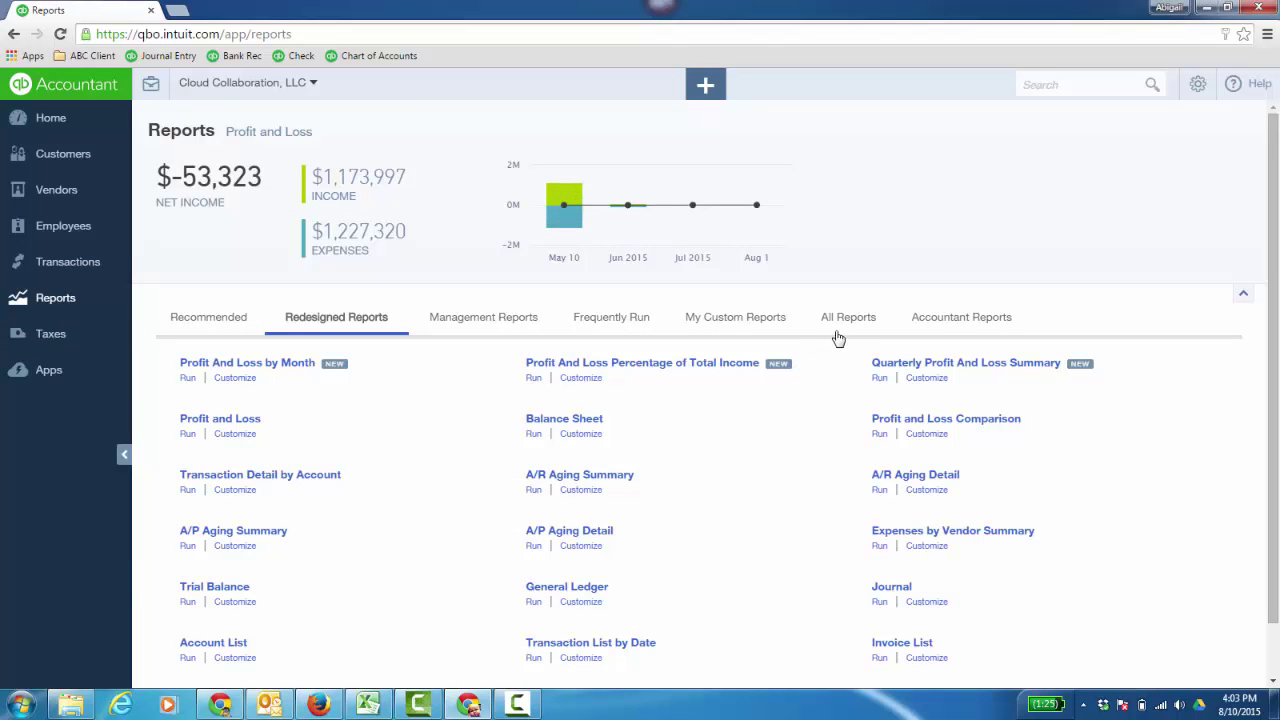
click(843, 322)
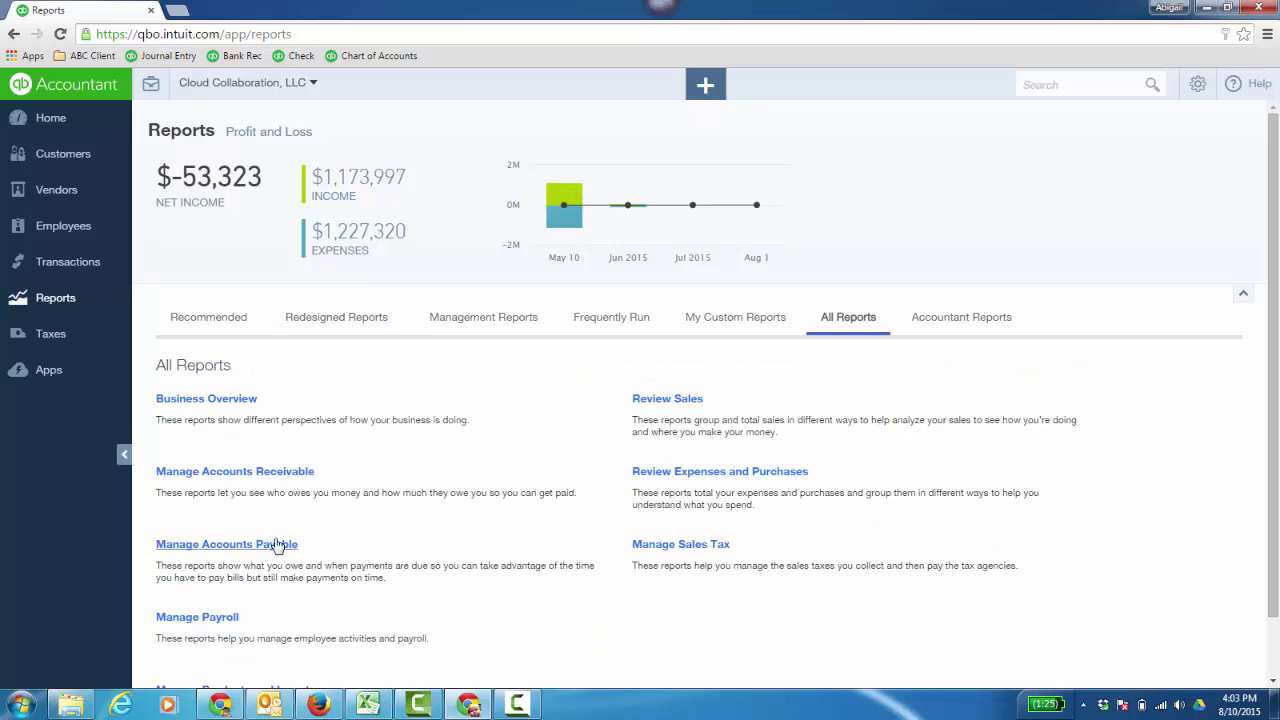
click(279, 545)
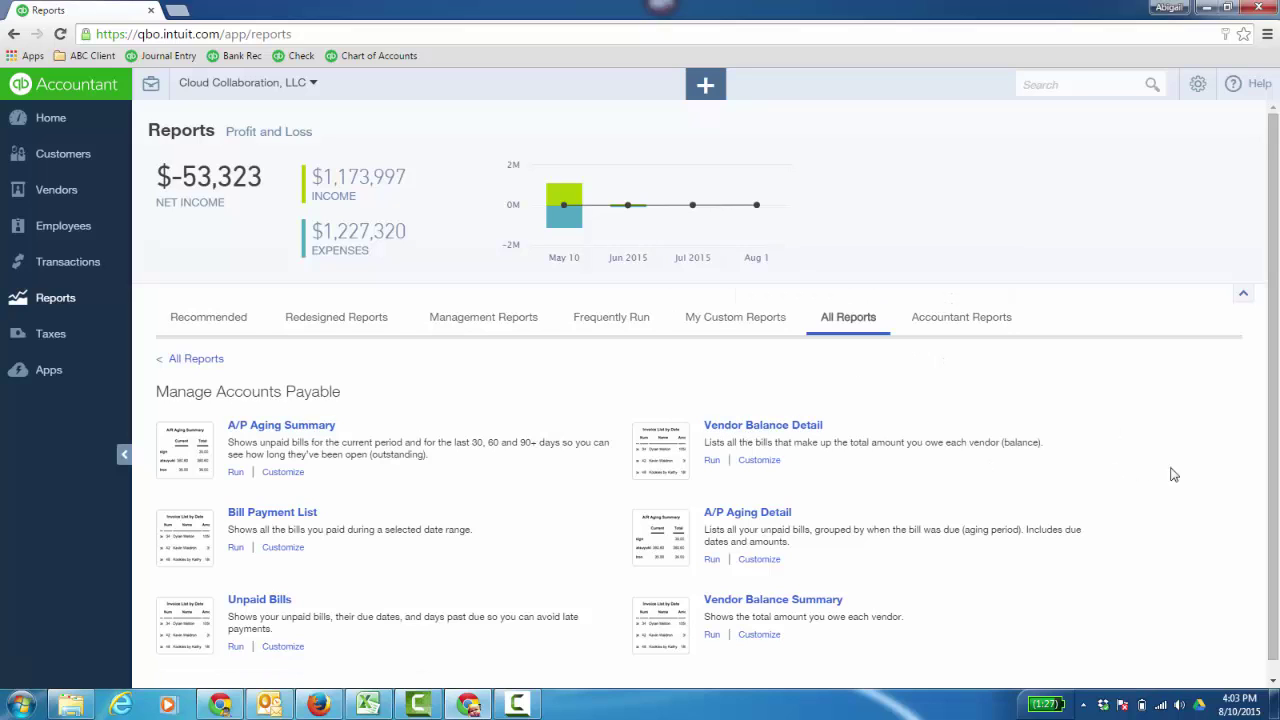
scroll(1230, 480, down, 1)
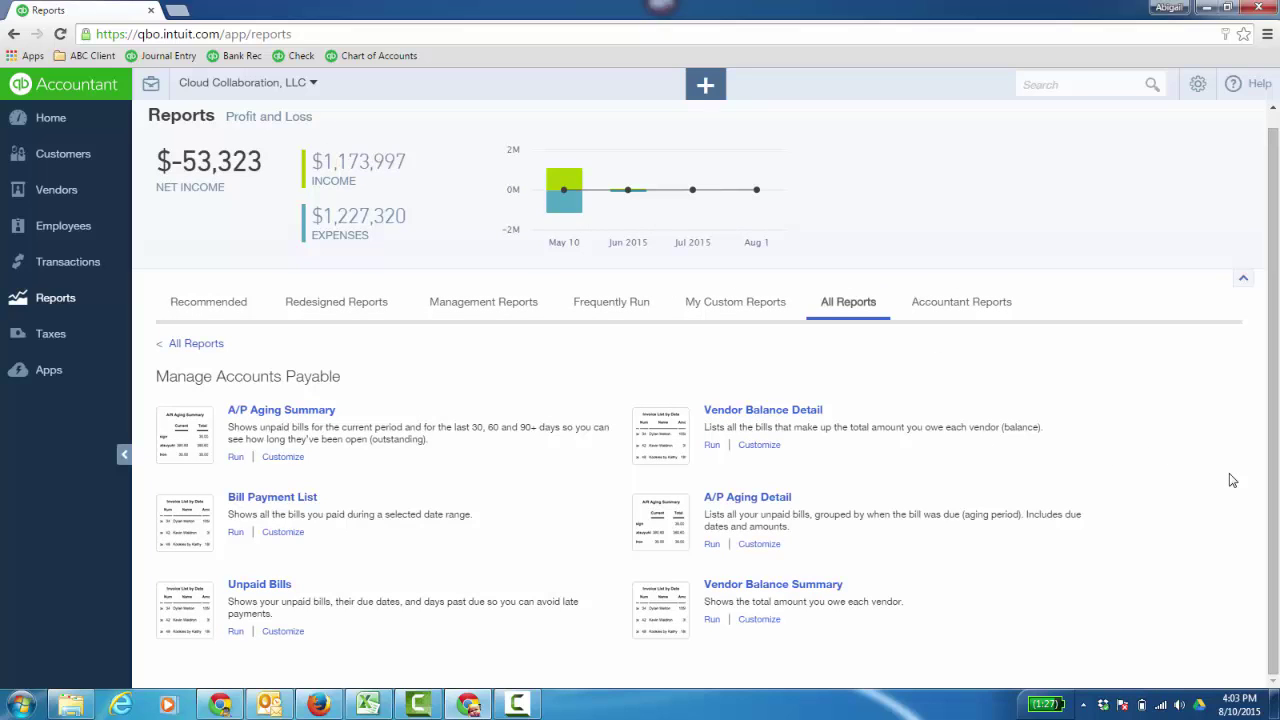